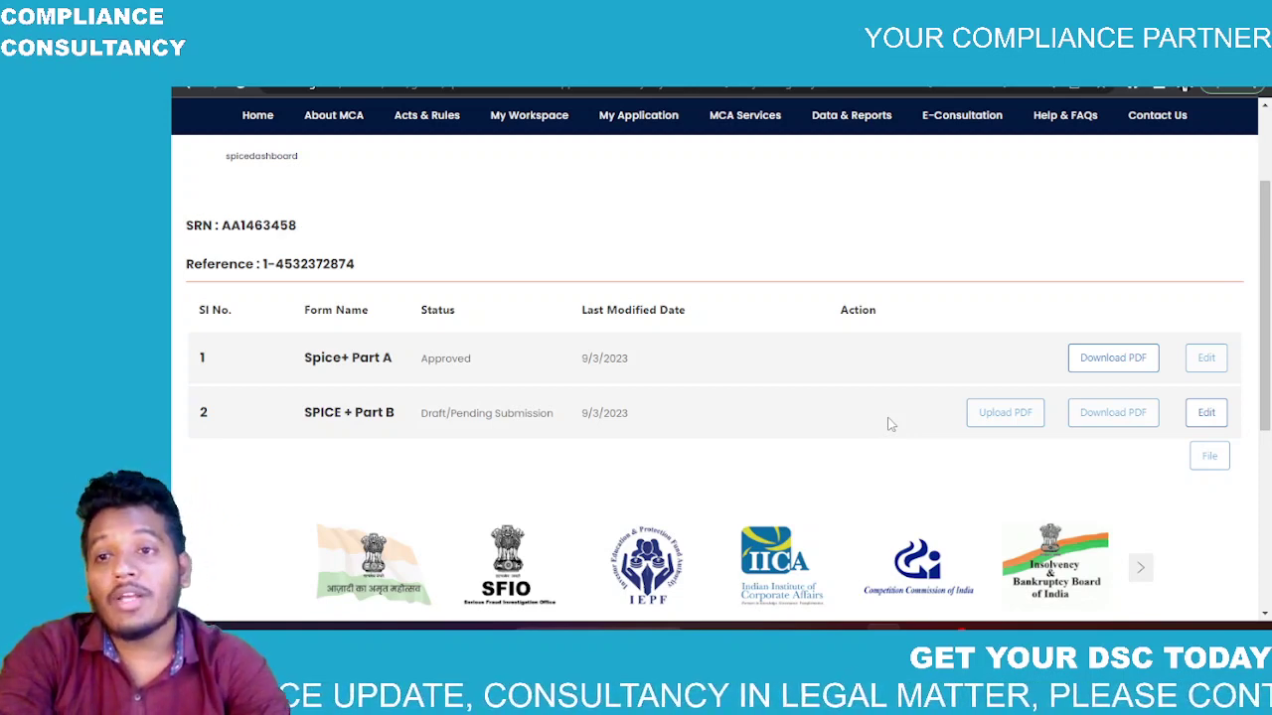
Compare the last modified date of Spice+ Part A with today's date in the system calendar.
scroll(891, 425, "down", 2)
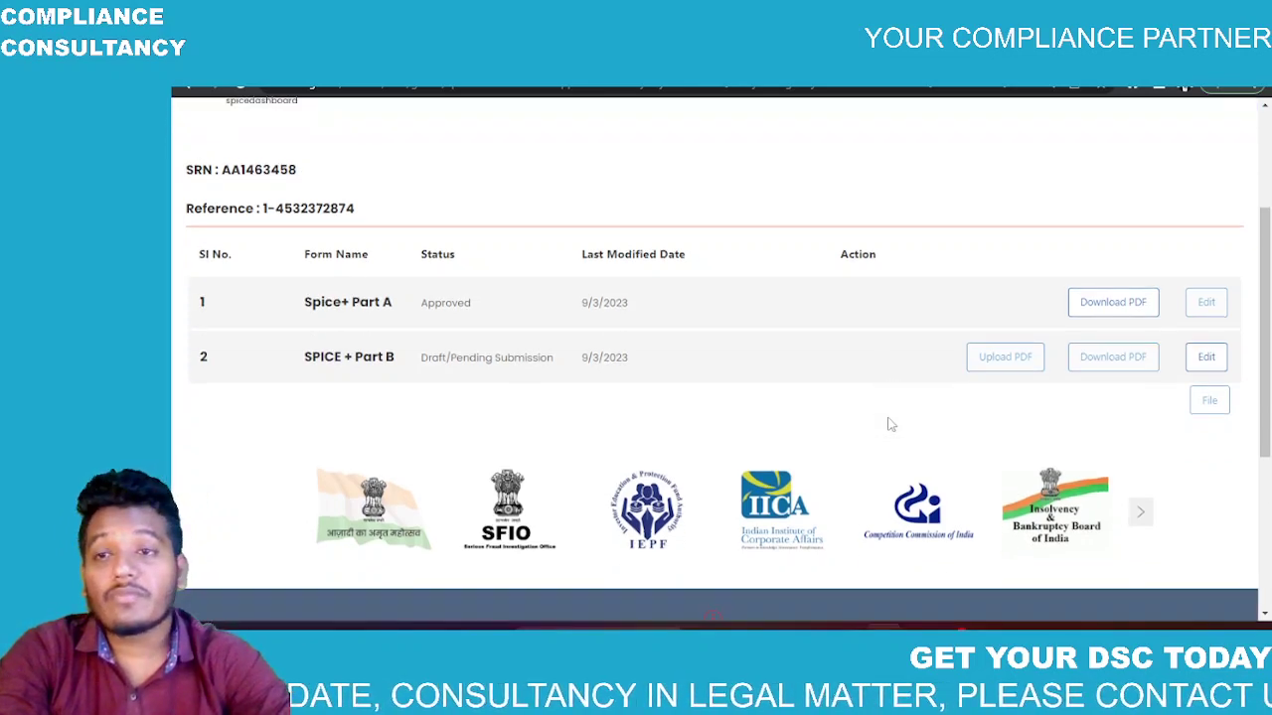
scroll(888, 421, "up", 1)
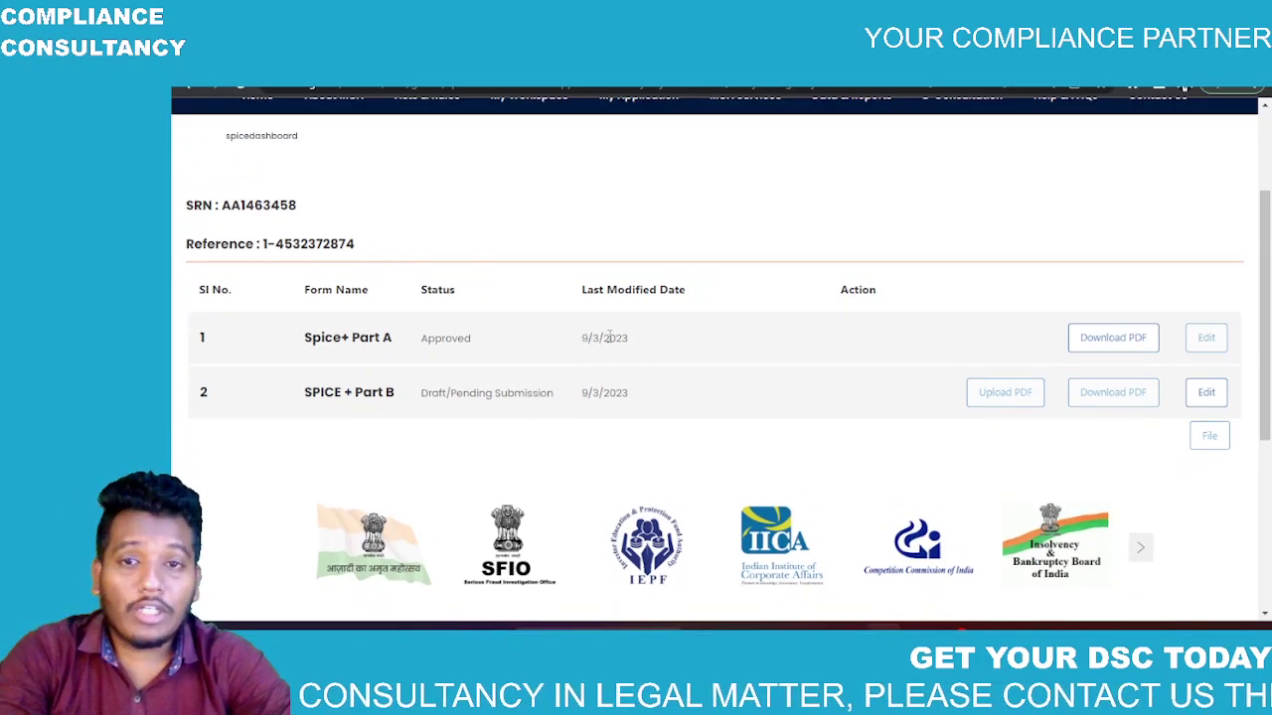
left_click_drag(582, 338, 659, 349)
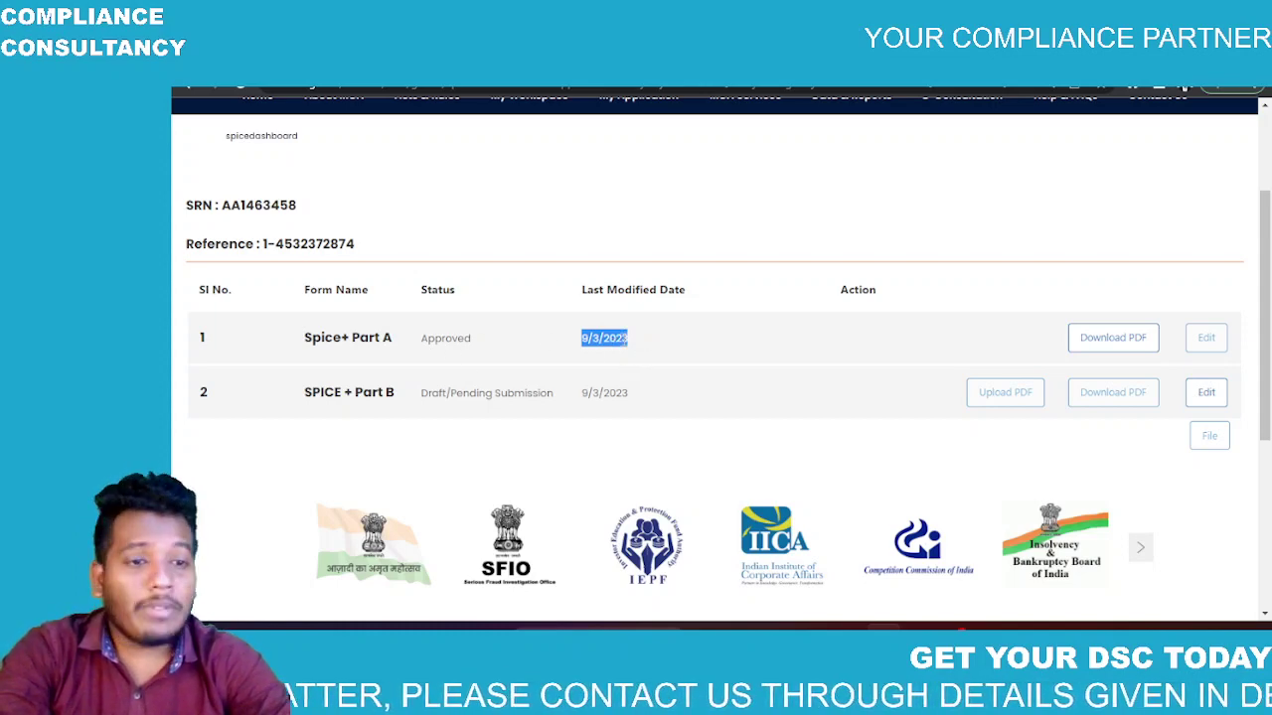
left_click(1234, 626)
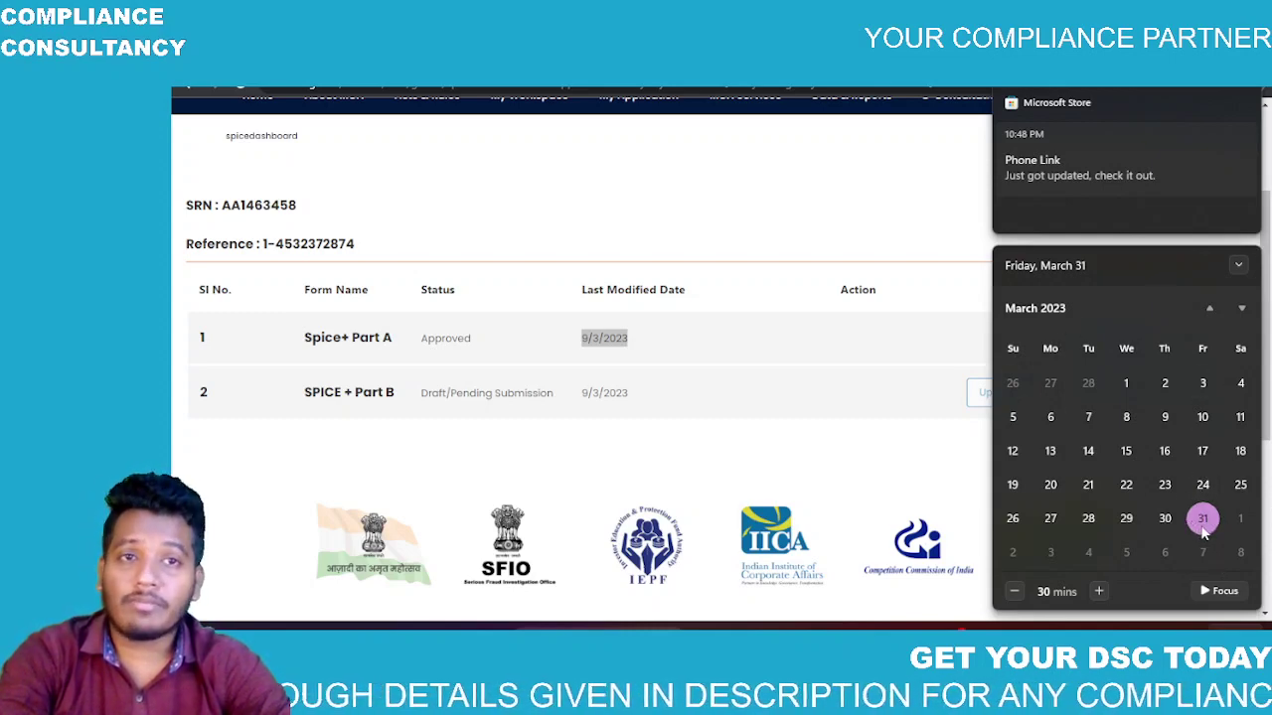
left_click(817, 408)
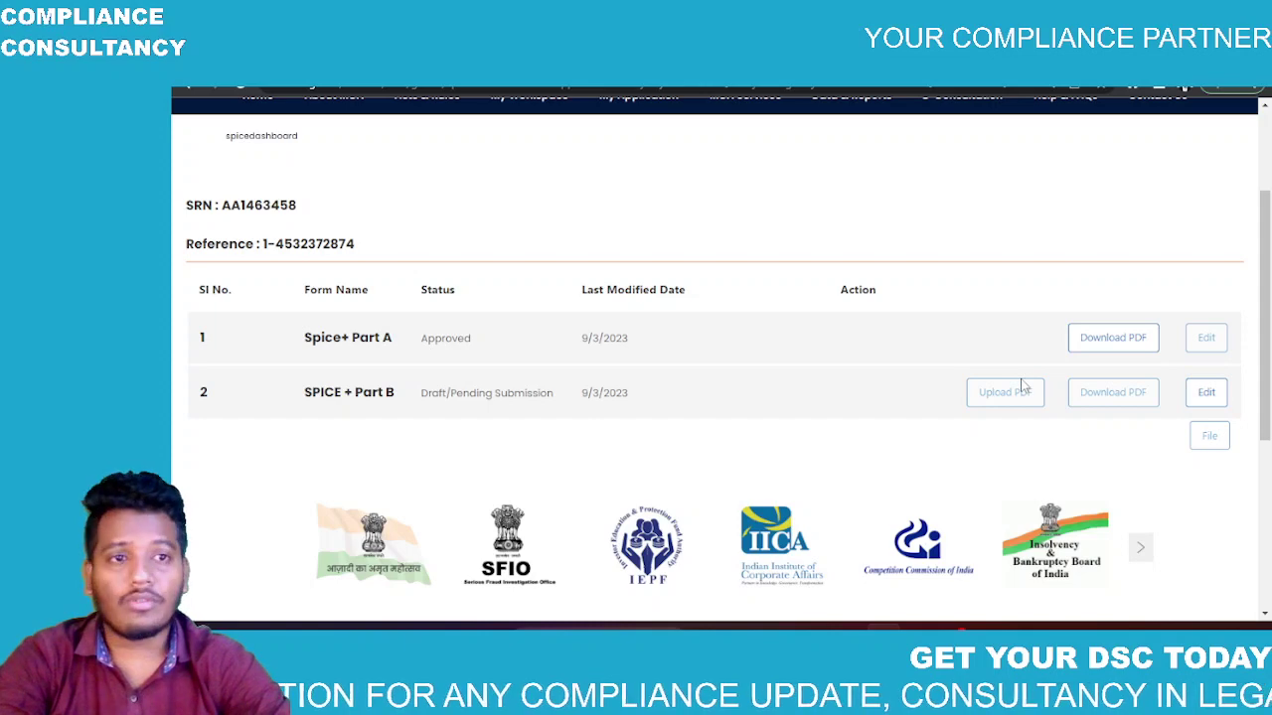
Look over the download, upload, edit and file actions offered for Spice+ Part A and SPICE + Part B.
scroll(1023, 386, "down", 1)
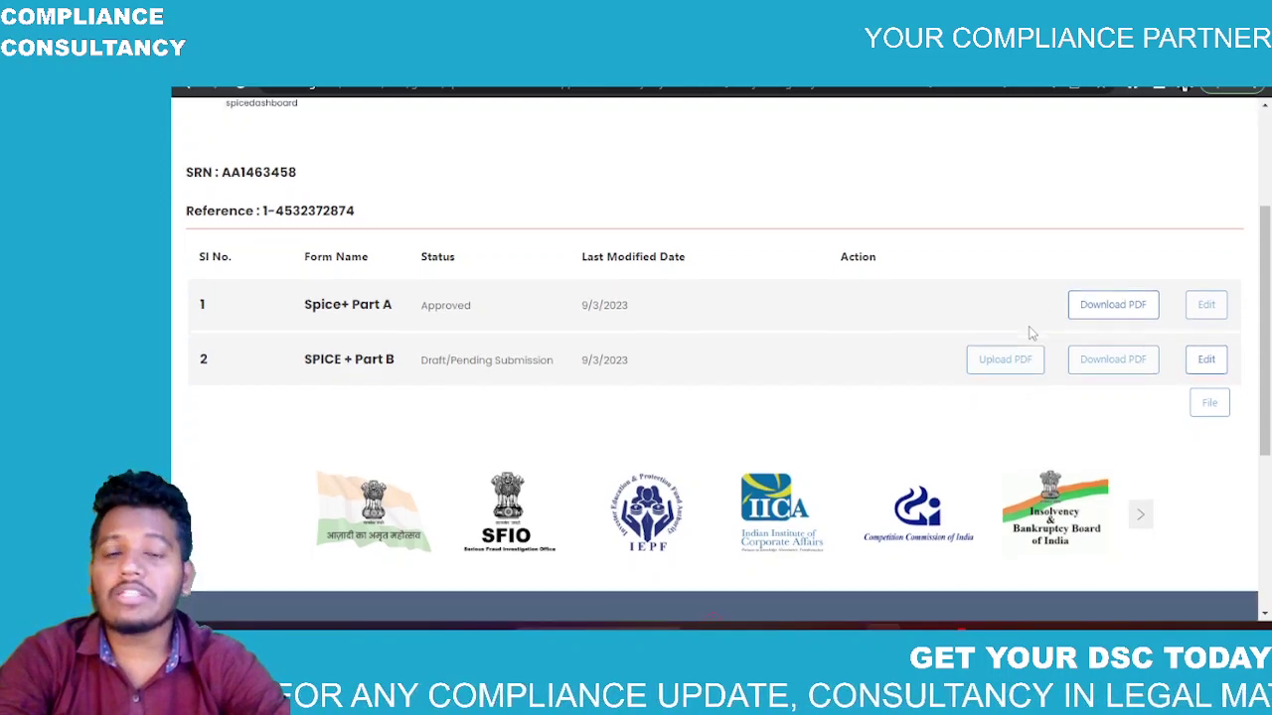
scroll(1031, 334, "down", 1)
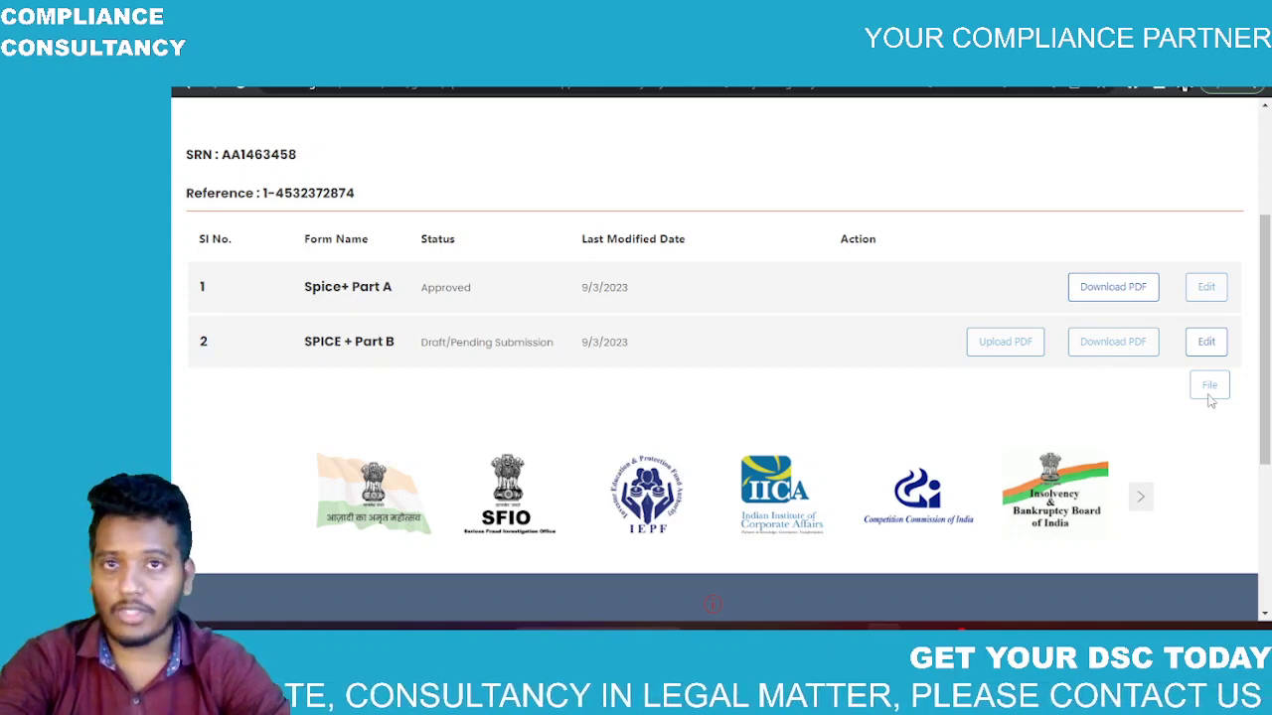
scroll(1210, 401, "up", 1)
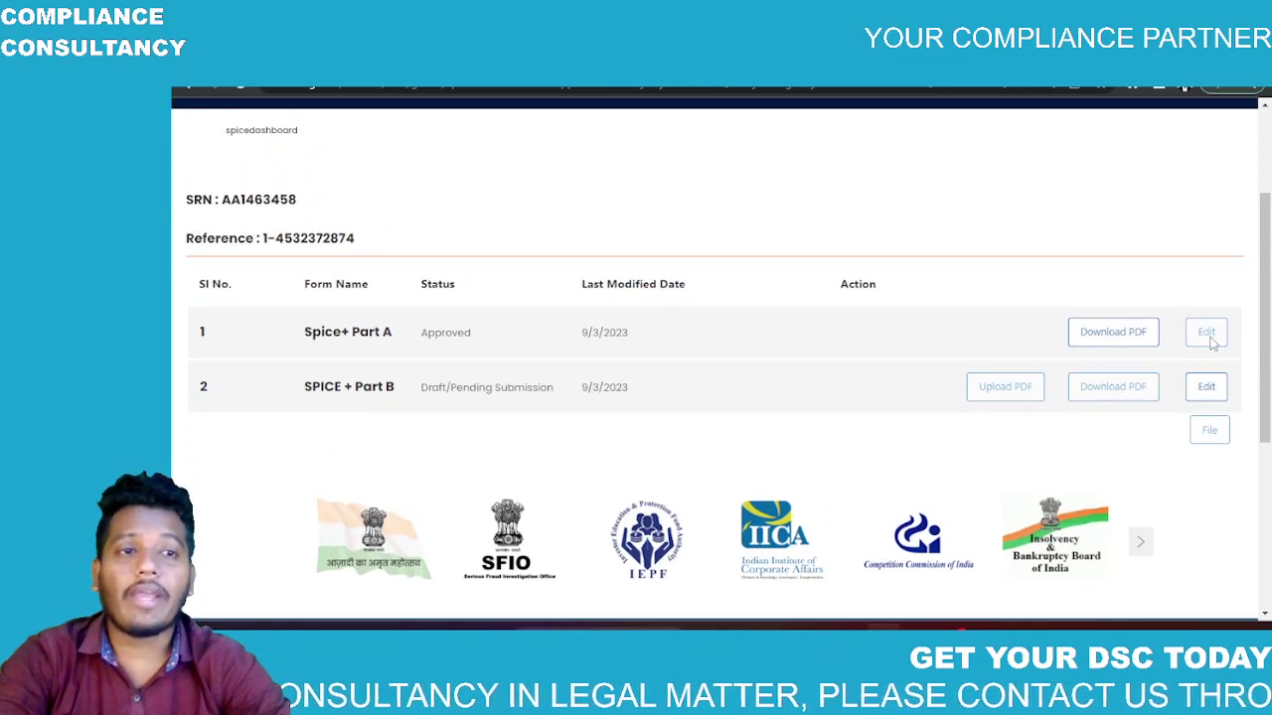
scroll(1034, 400, "up", 1)
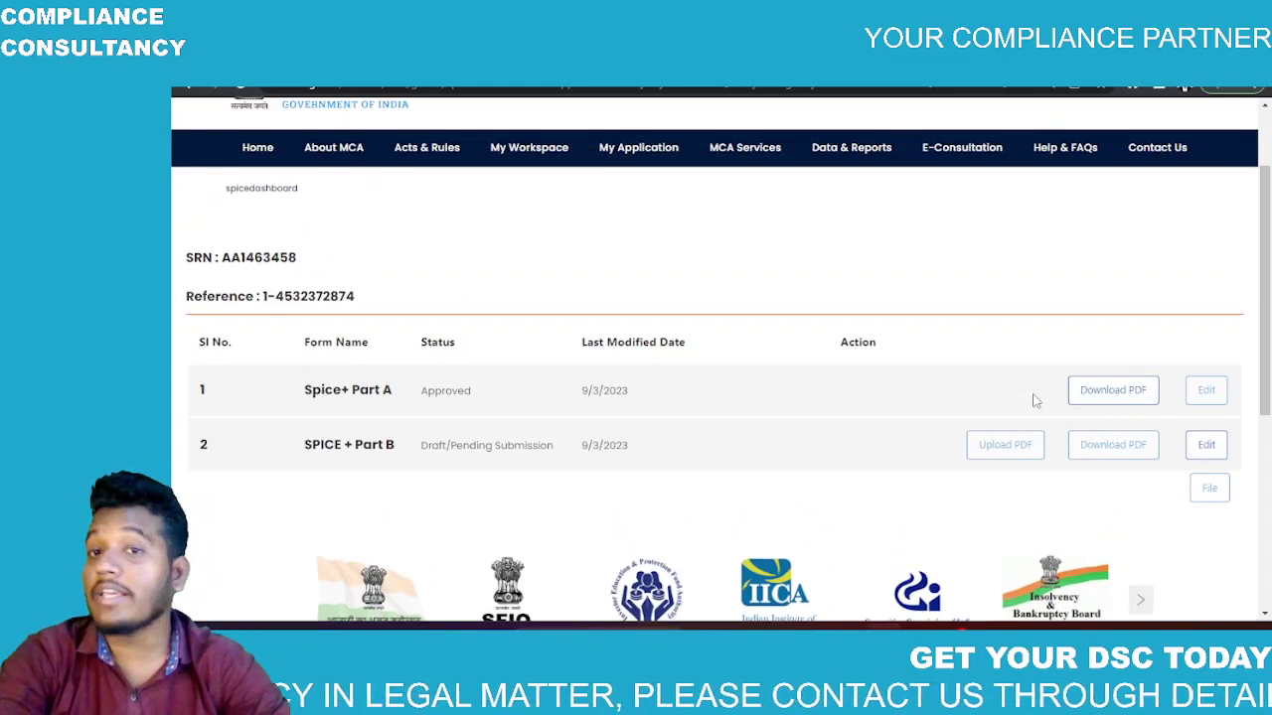
scroll(1033, 400, "up", 1)
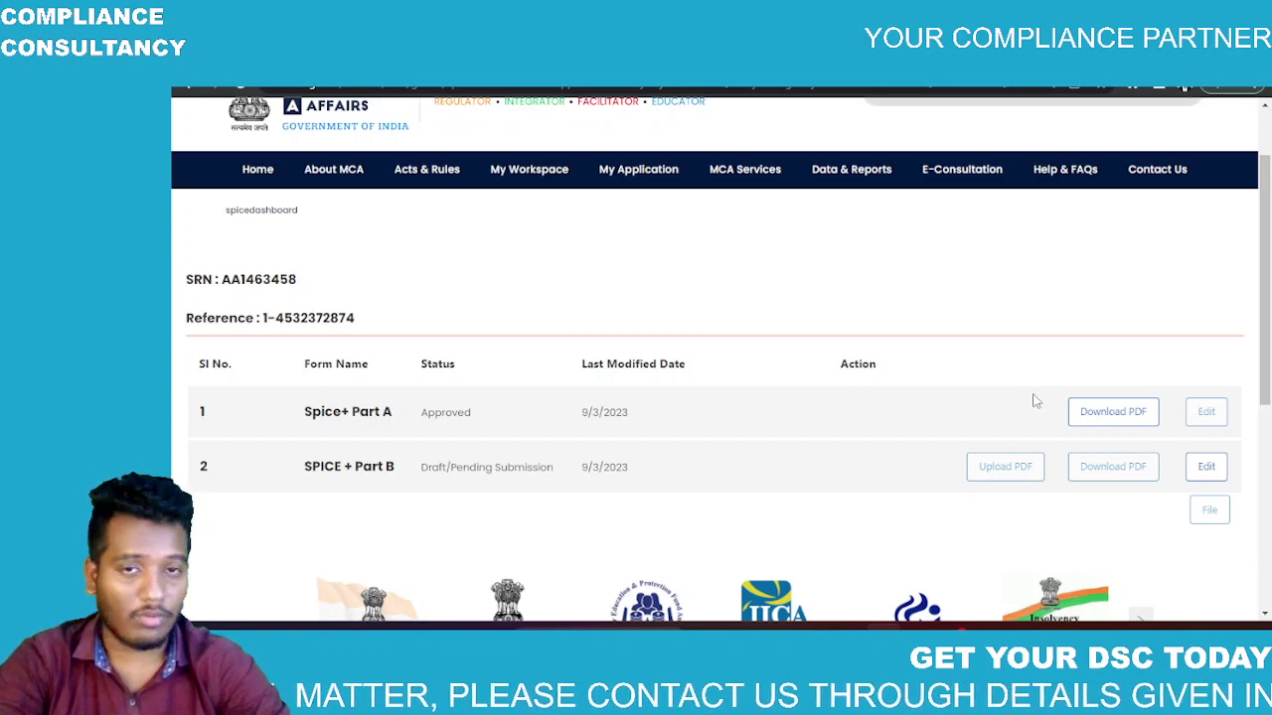
scroll(1034, 400, "down", 2)
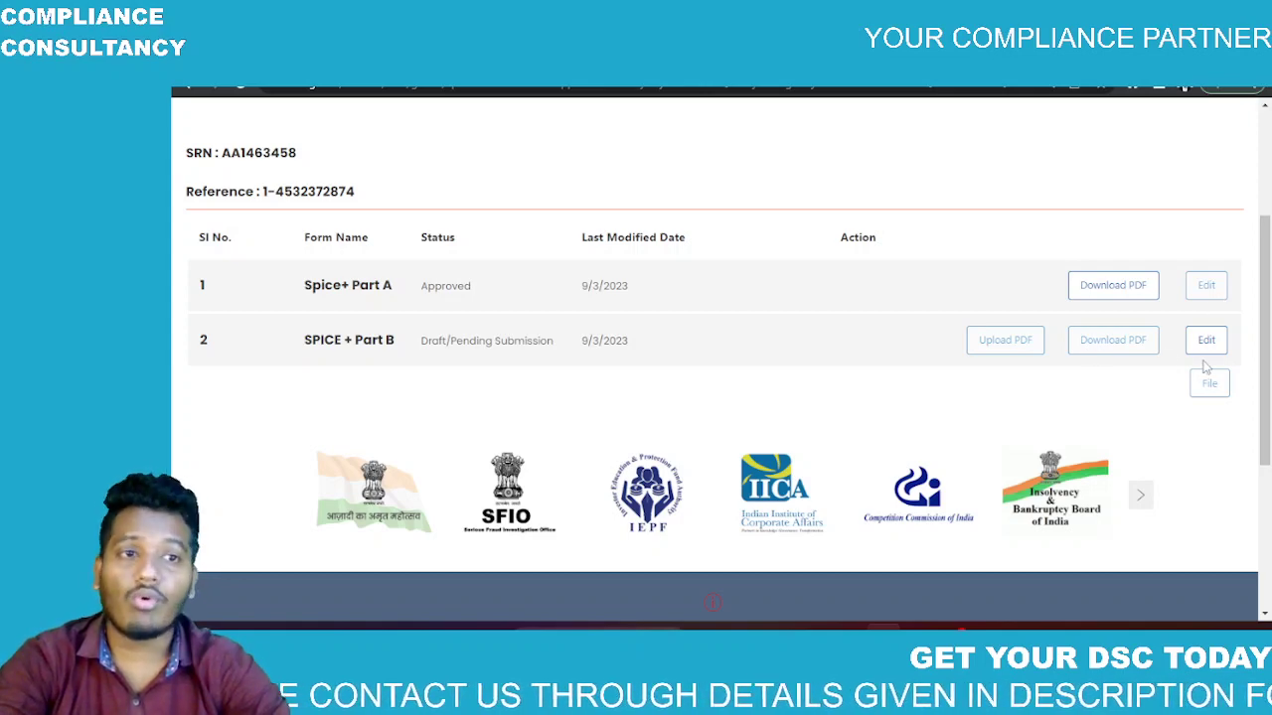
scroll(1002, 338, "up", 1)
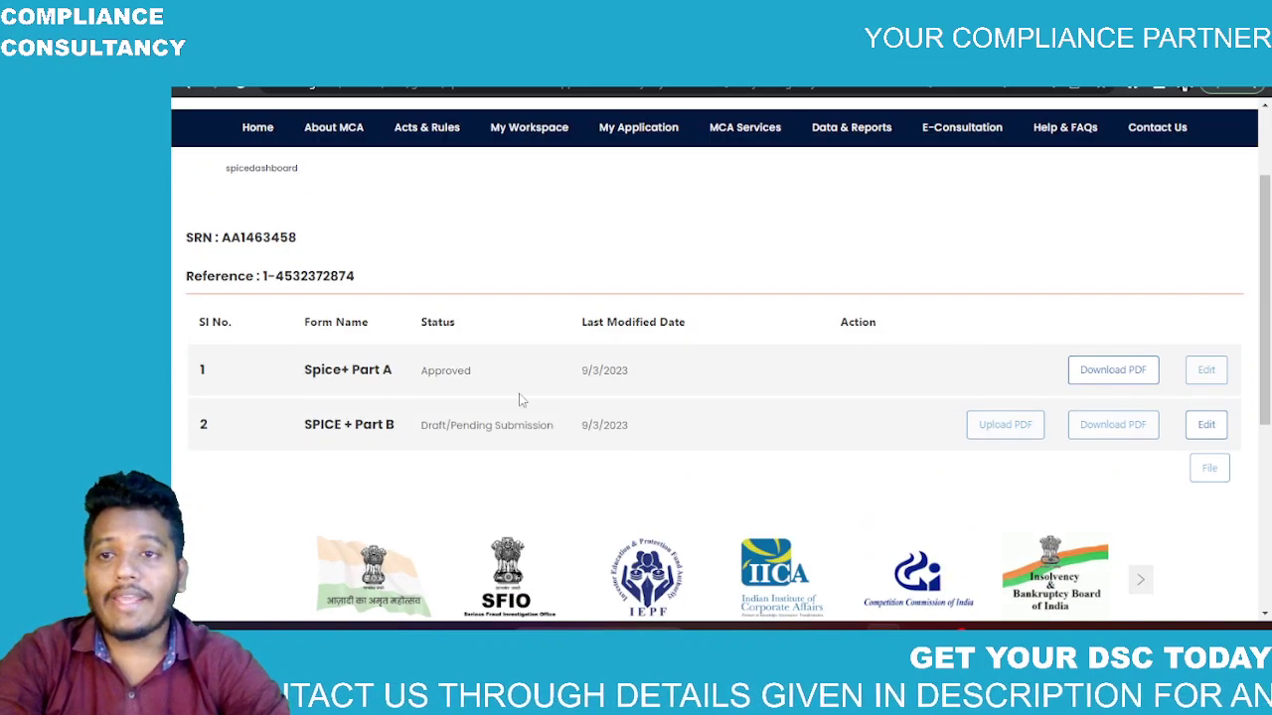
Review the status and last modified date of both SPICE+ parts, and try to open SPICE + Part B for editing.
left_click_drag(308, 369, 655, 390)
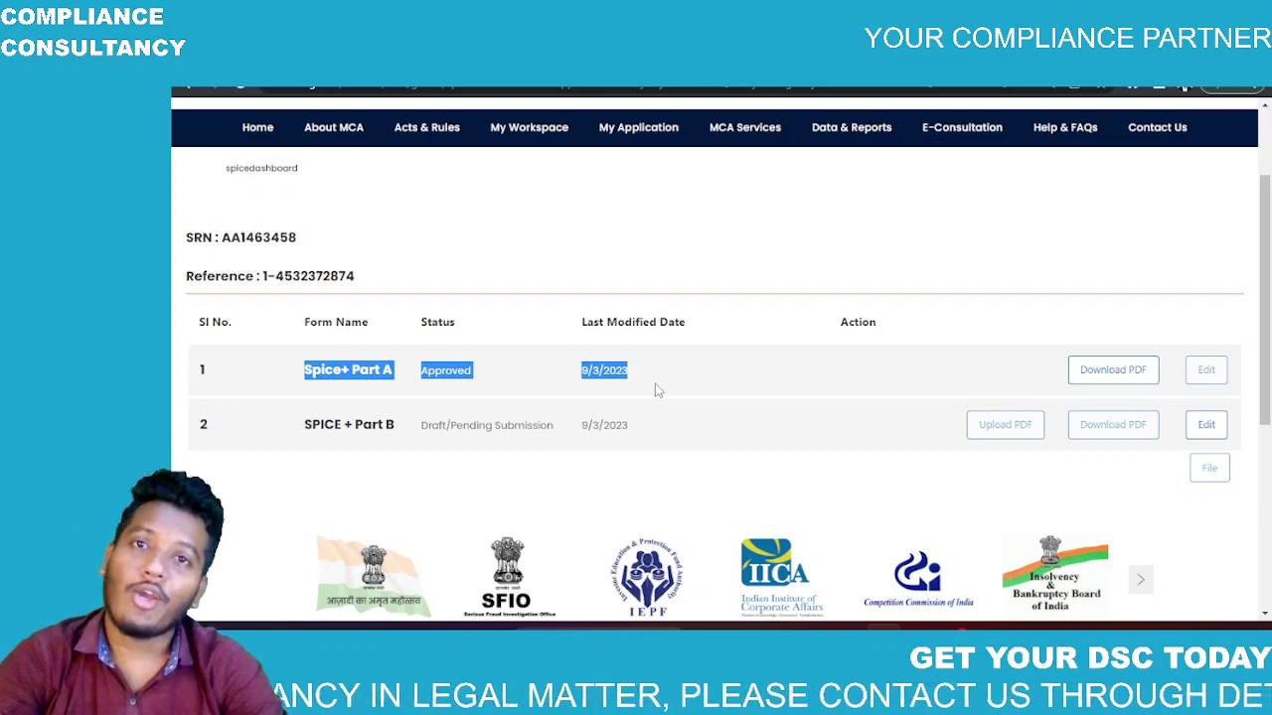
left_click(759, 395)
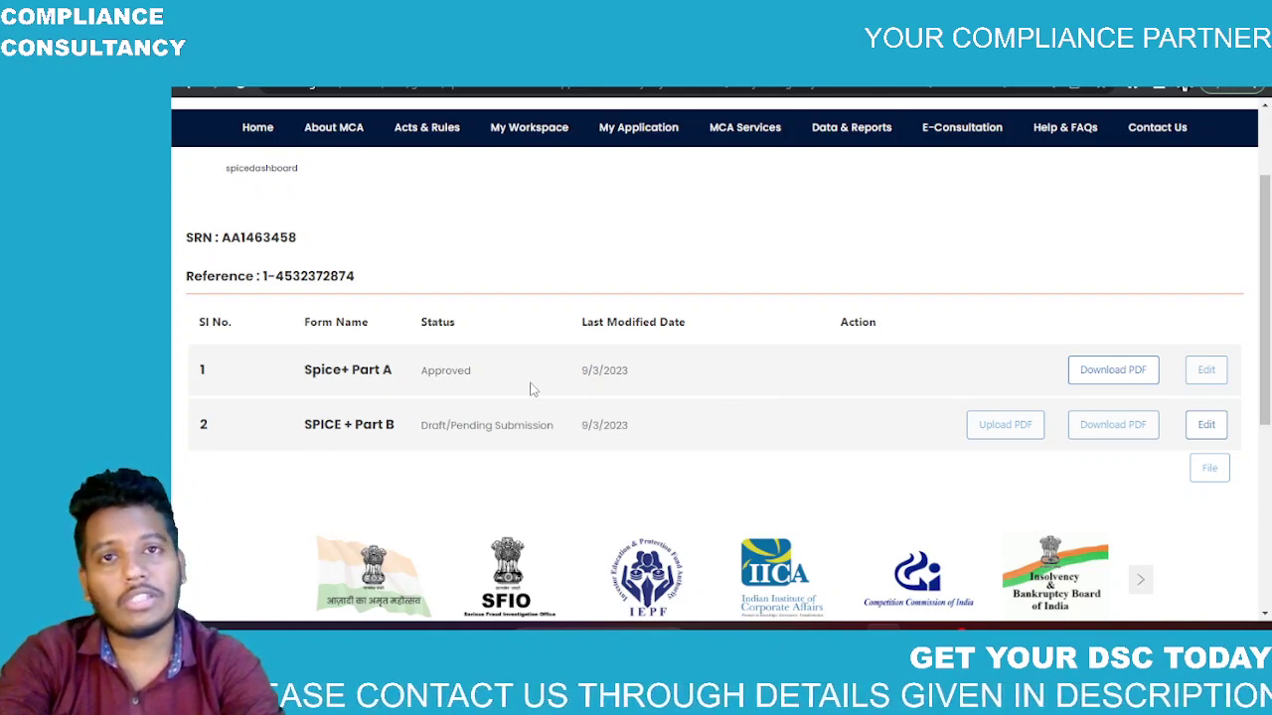
scroll(531, 390, "down", 1)
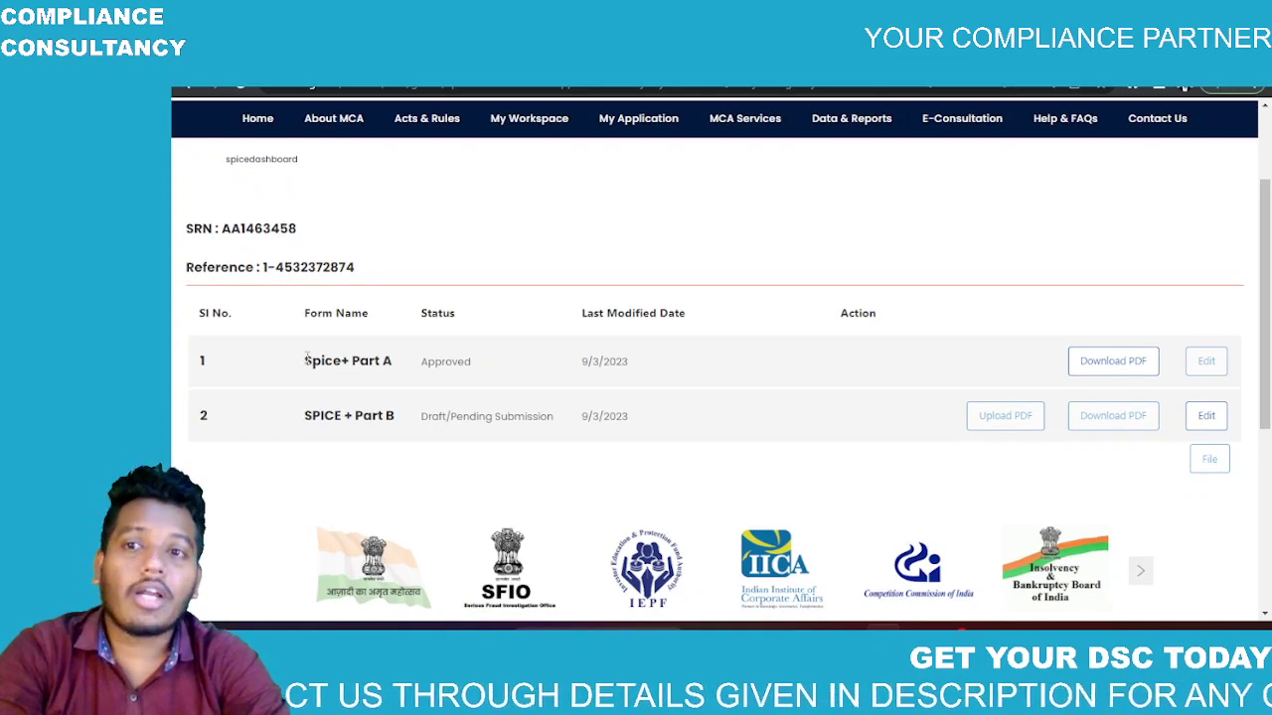
left_click_drag(306, 360, 676, 372)
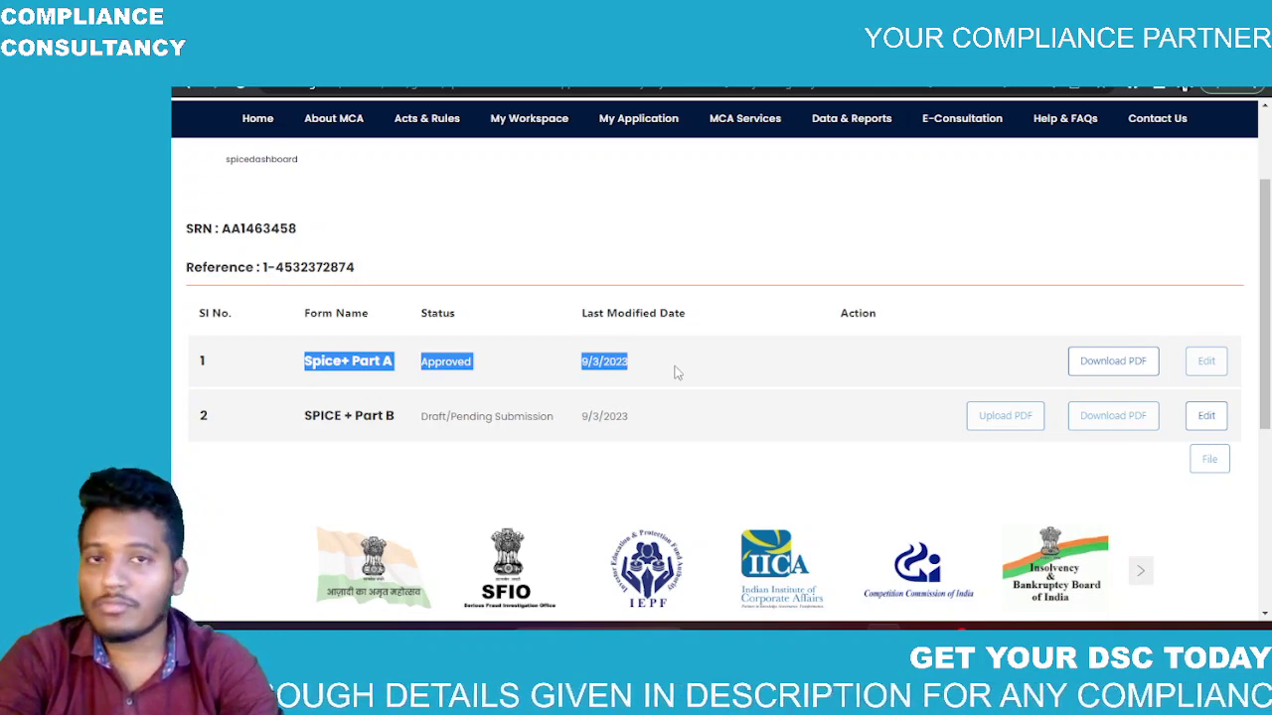
left_click(694, 375)
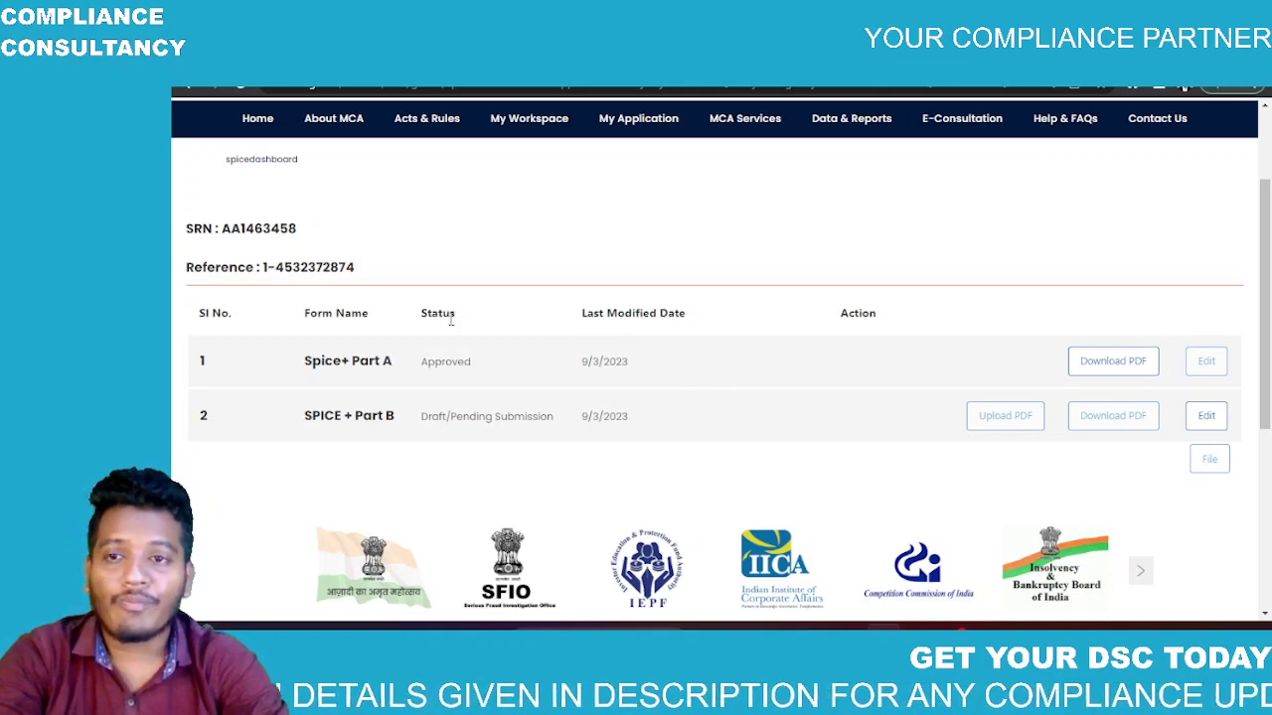
left_click_drag(304, 361, 693, 433)
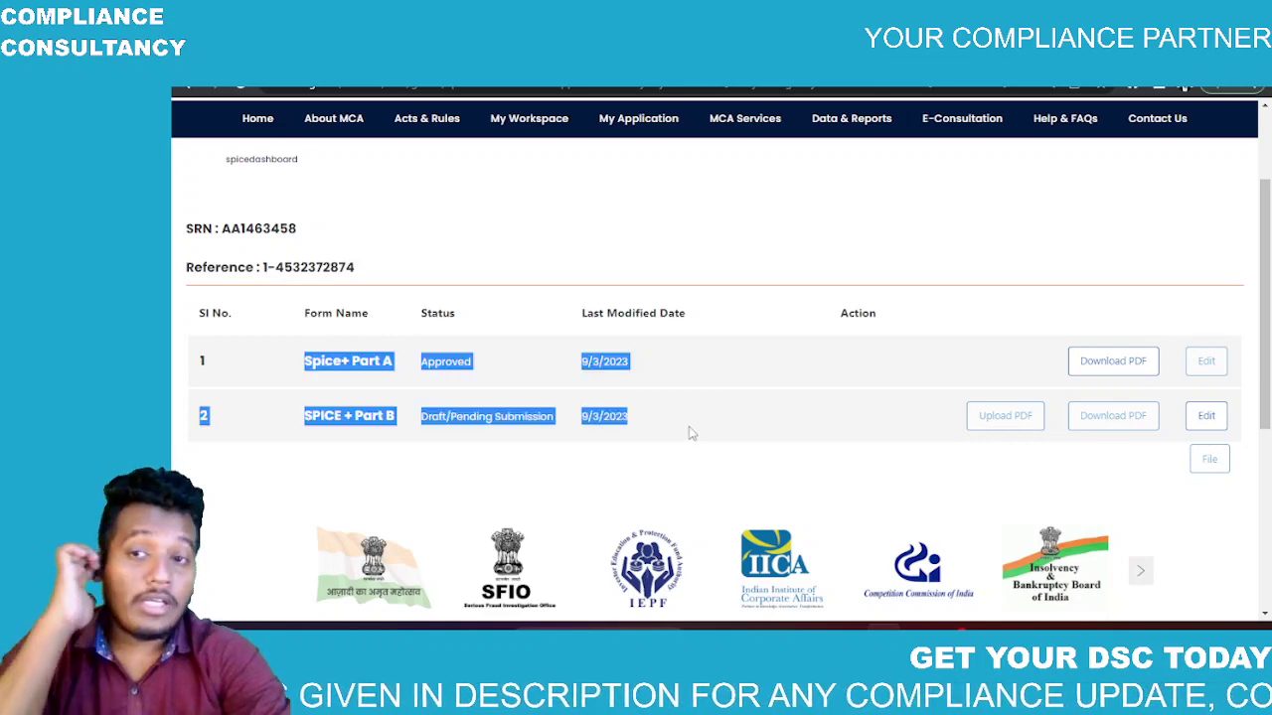
left_click(573, 374)
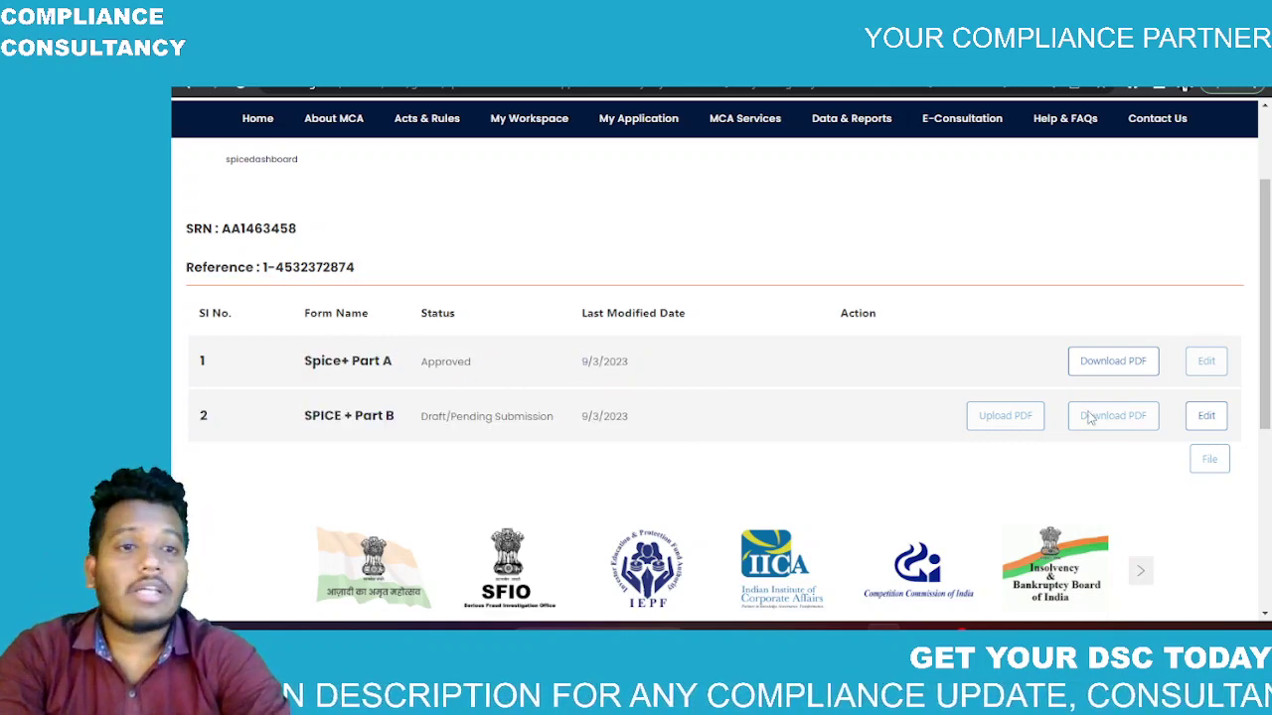
left_click(1206, 415)
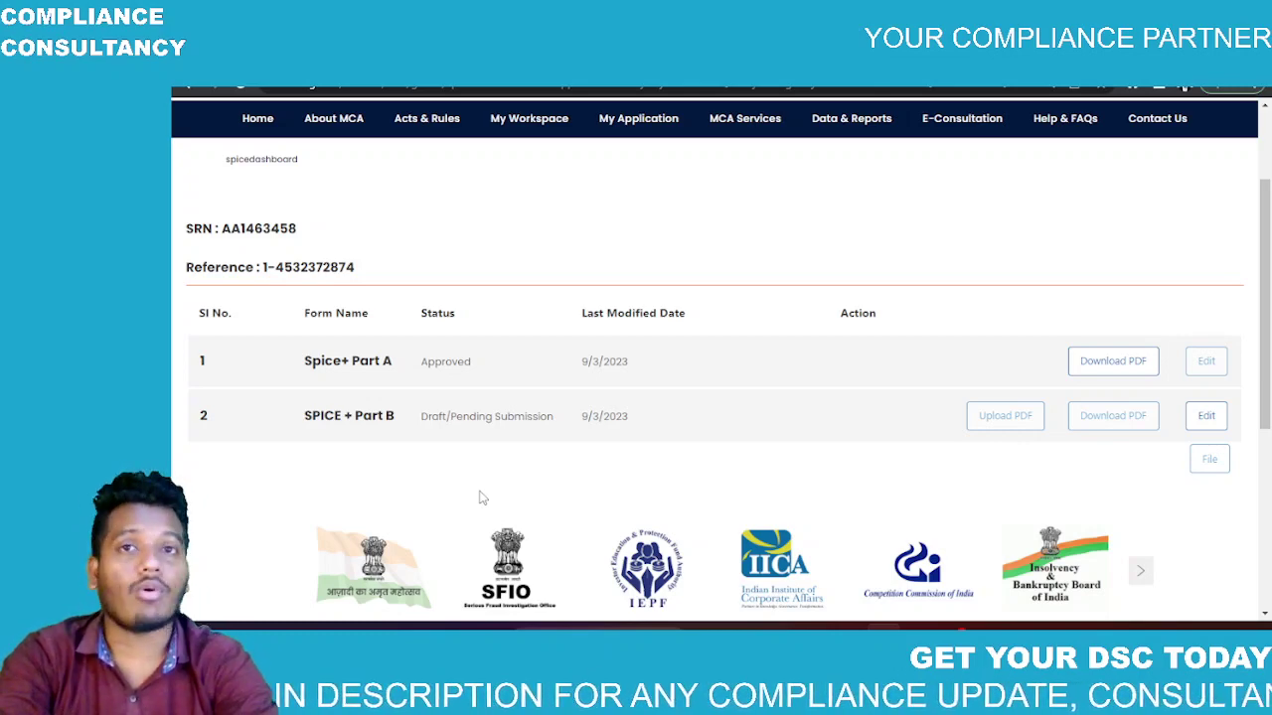
Open the Create Service Related Complaint form from the Complaints section of MCA Services.
scroll(481, 498, "up", 1)
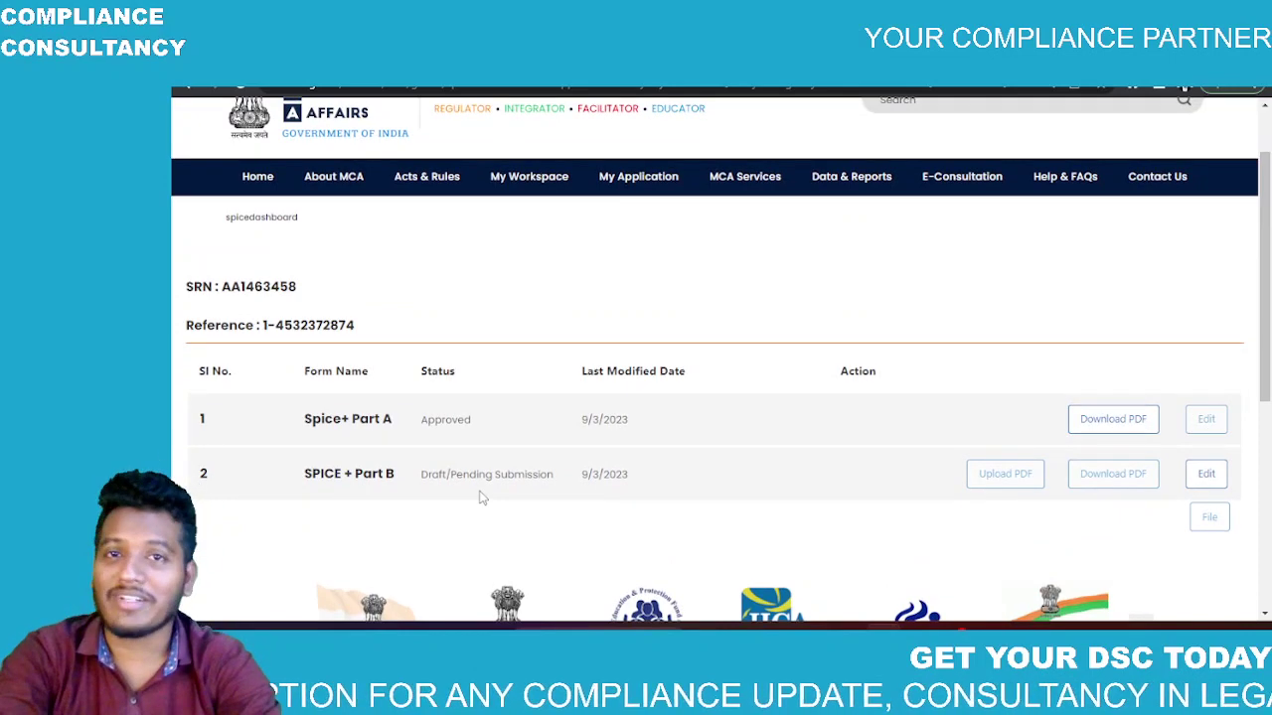
scroll(481, 498, "up", 2)
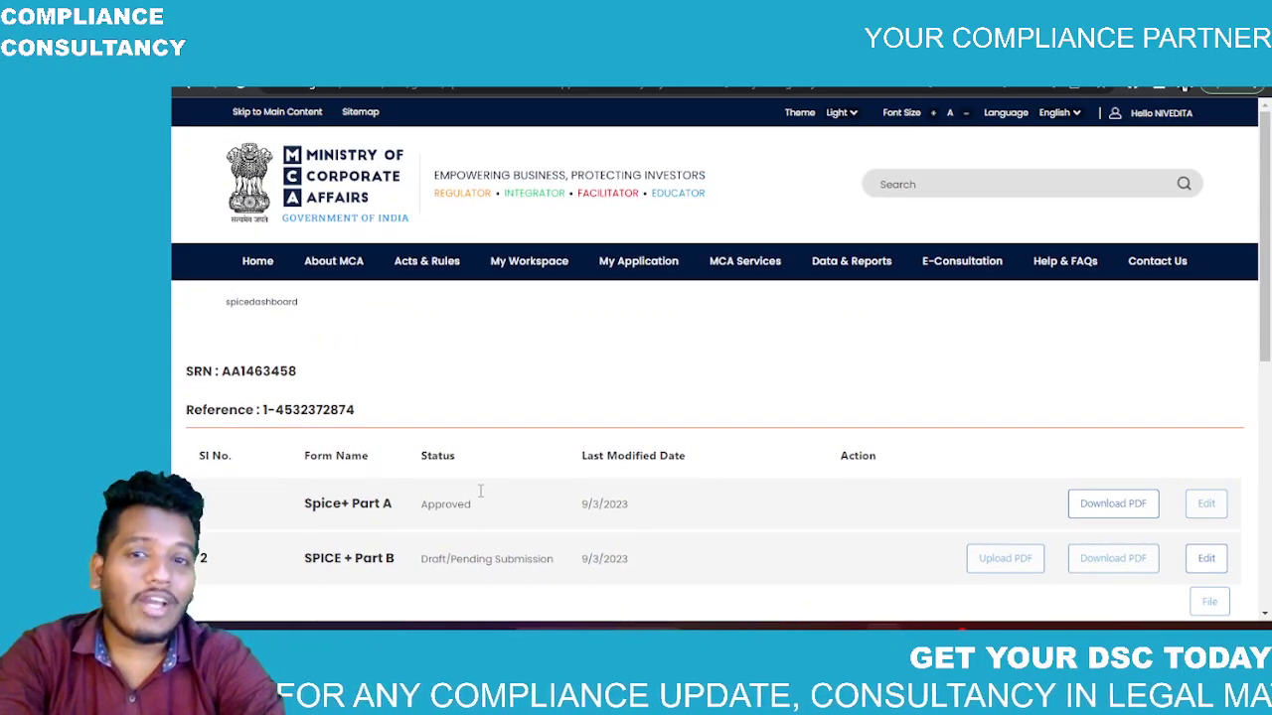
mouse_move(776, 256)
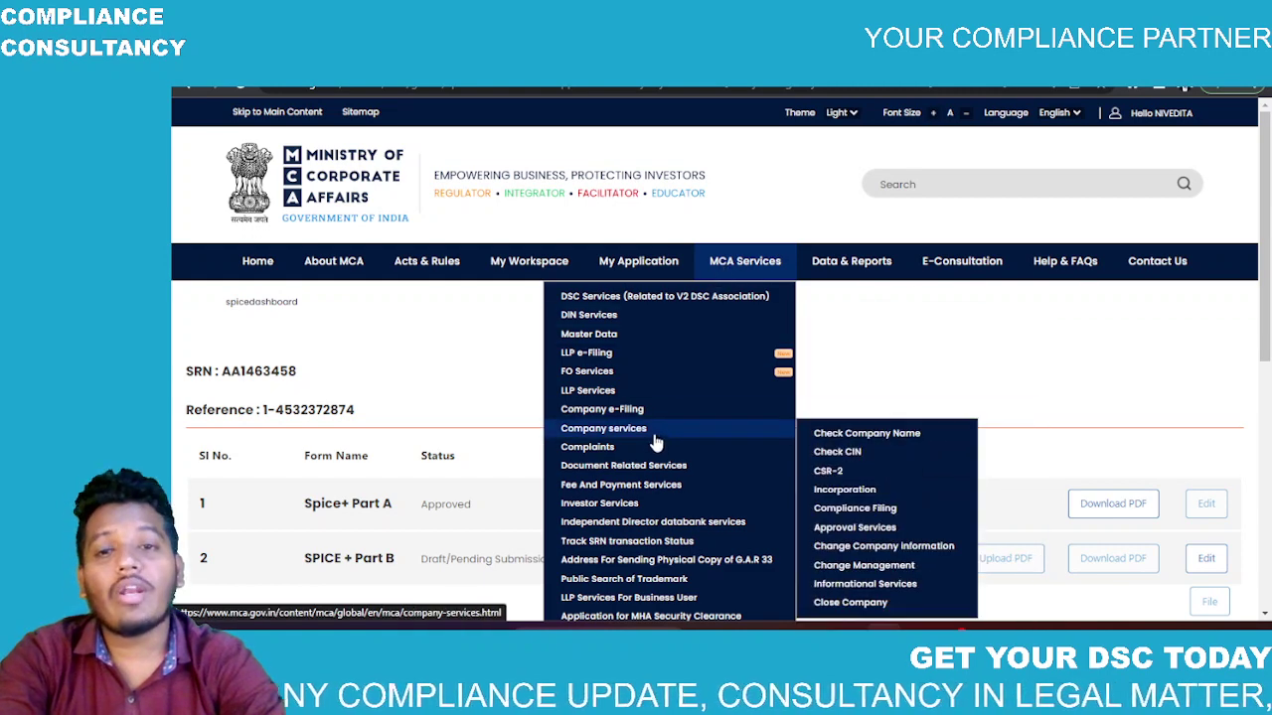
mouse_move(657, 507)
mouse_move(730, 446)
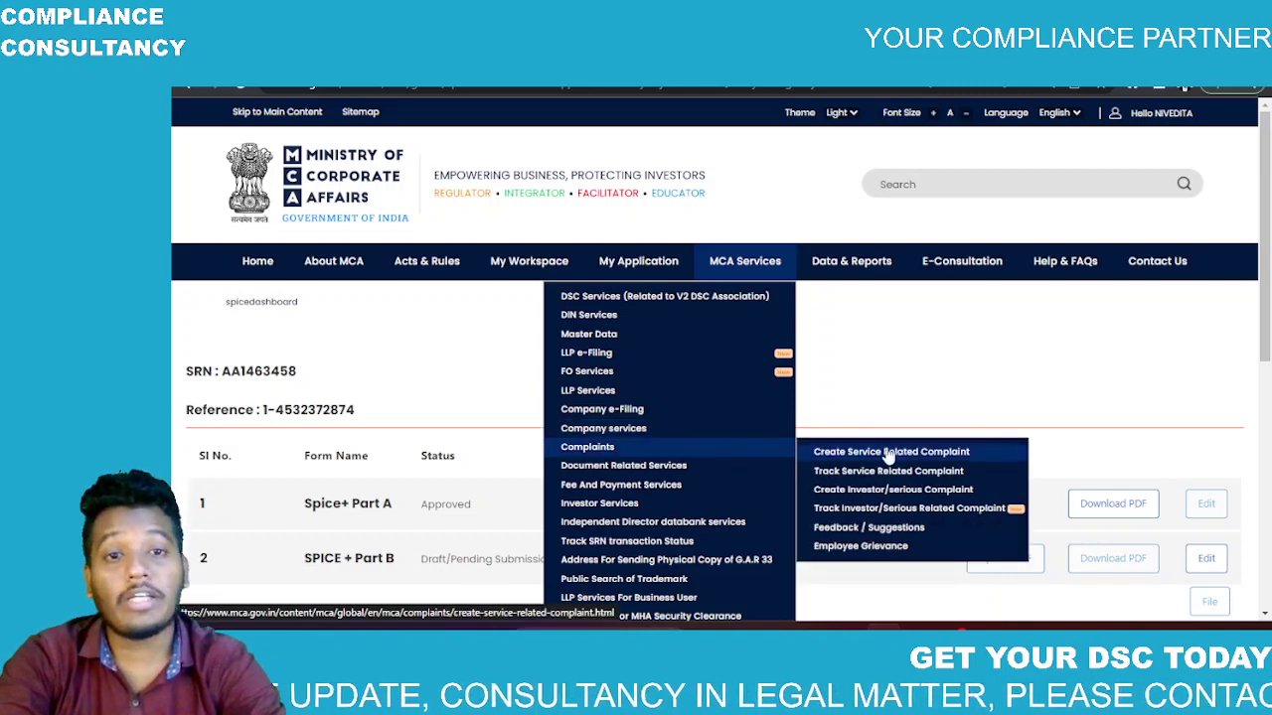
left_click(904, 463)
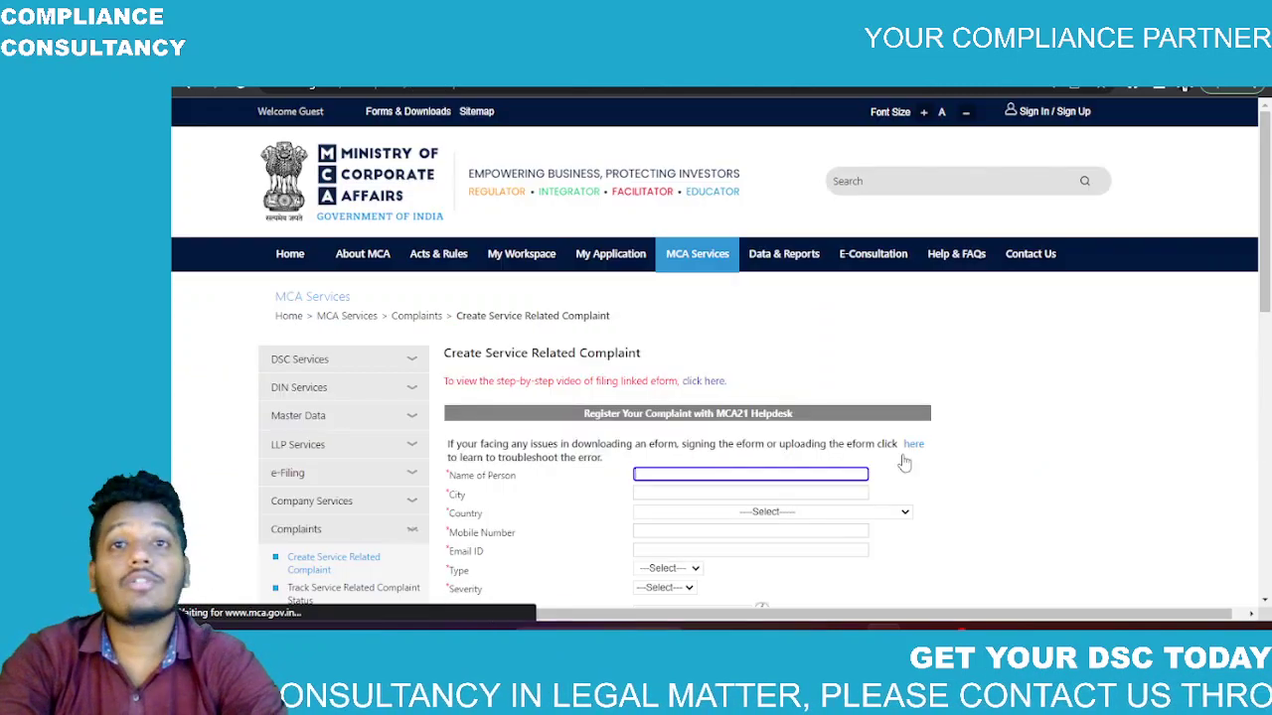
Look through the complaint form from the personal details and MCA office fields to the SRN number.
scroll(703, 333, "down", 2)
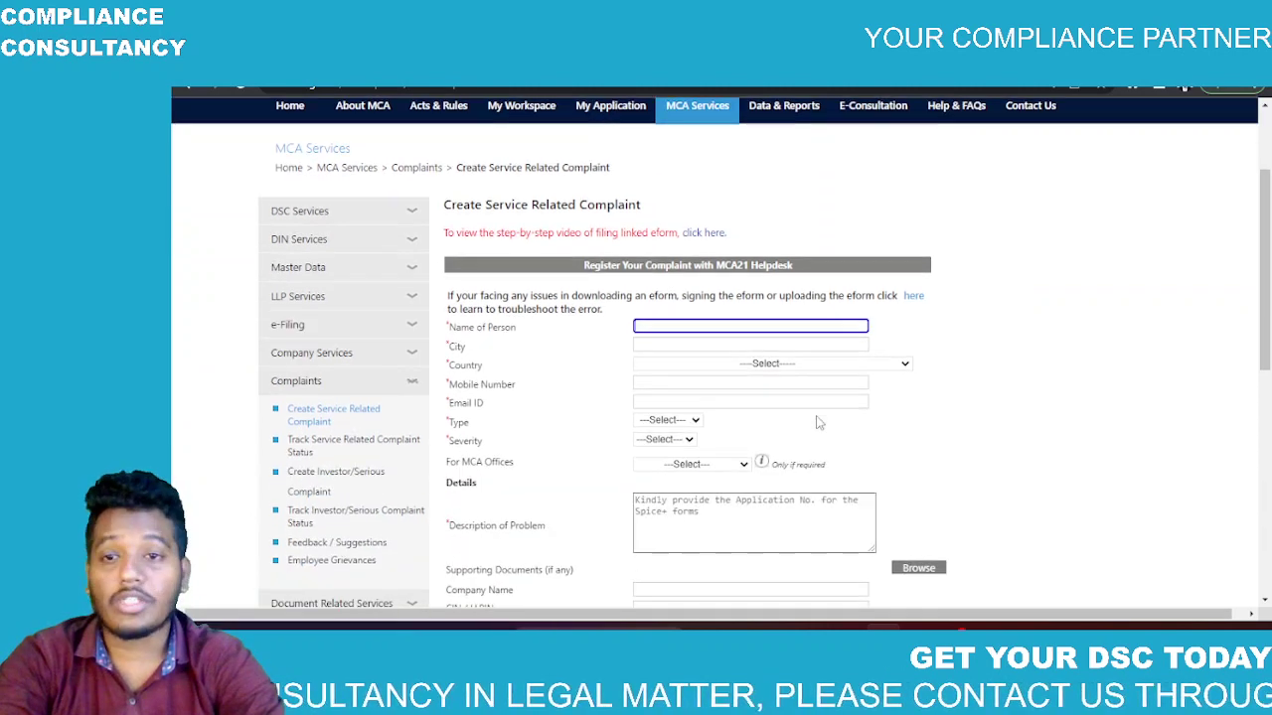
left_click(706, 326)
left_click(664, 467)
left_click(882, 475)
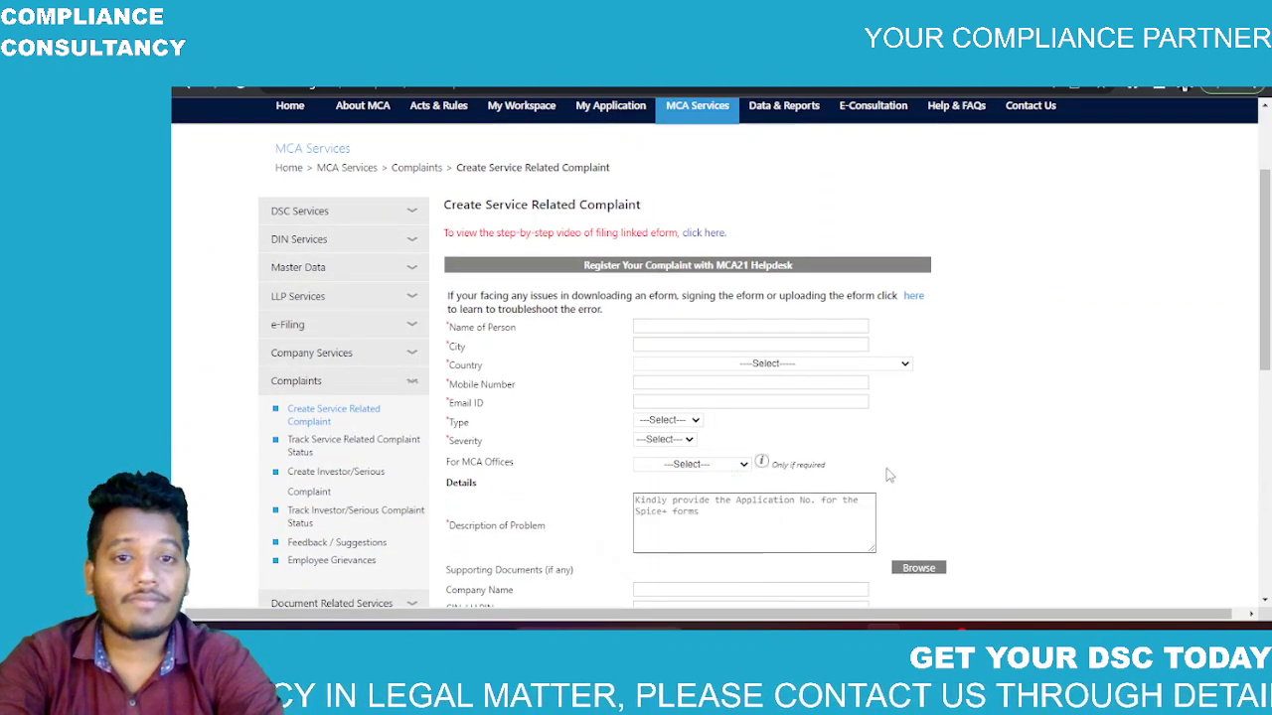
scroll(885, 474, "down", 1)
scroll(741, 454, "down", 1)
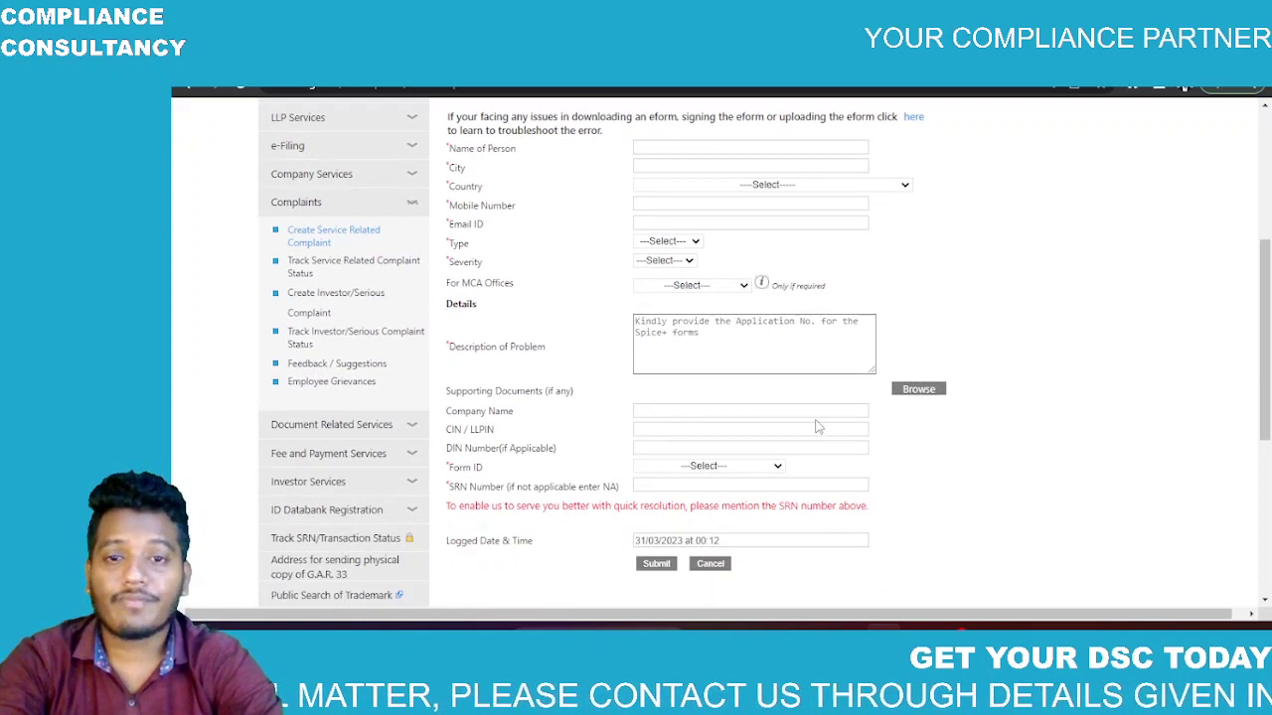
scroll(818, 425, "down", 1)
scroll(818, 425, "up", 2)
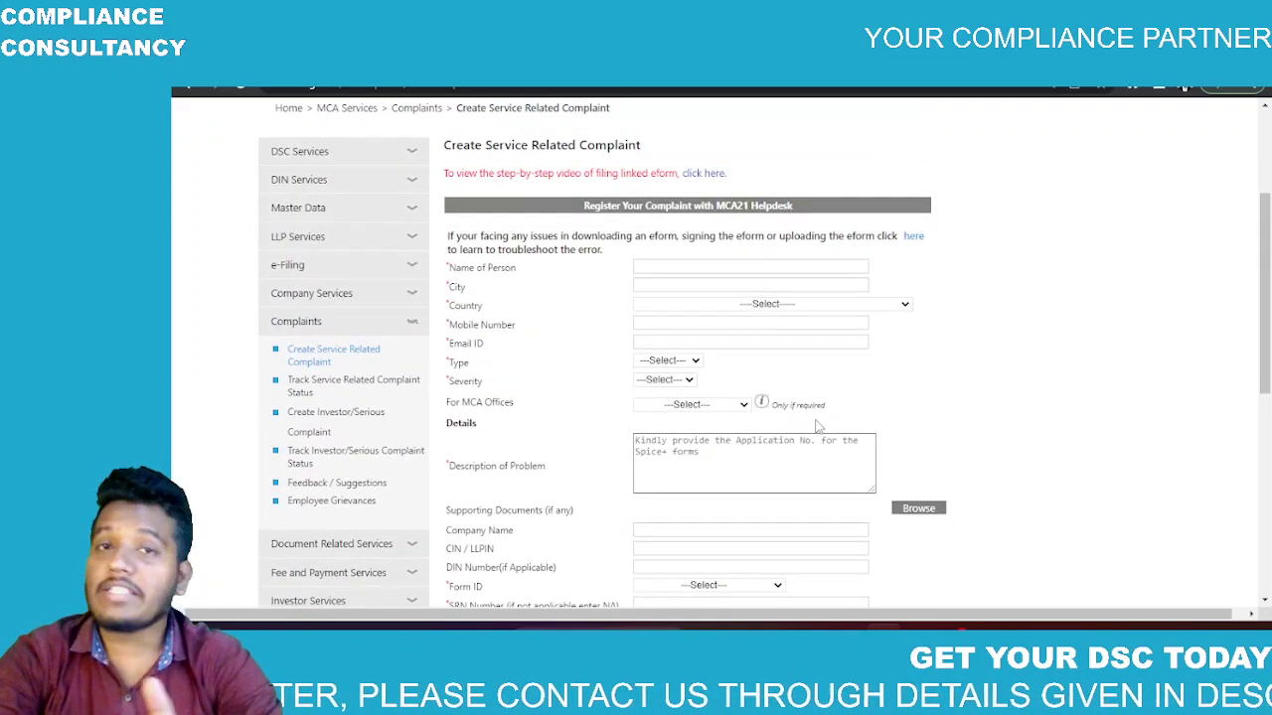
Examine the complaint form's Details section, including problem description, supporting documents, company name, Form ID and SRN number.
scroll(818, 425, "down", 1)
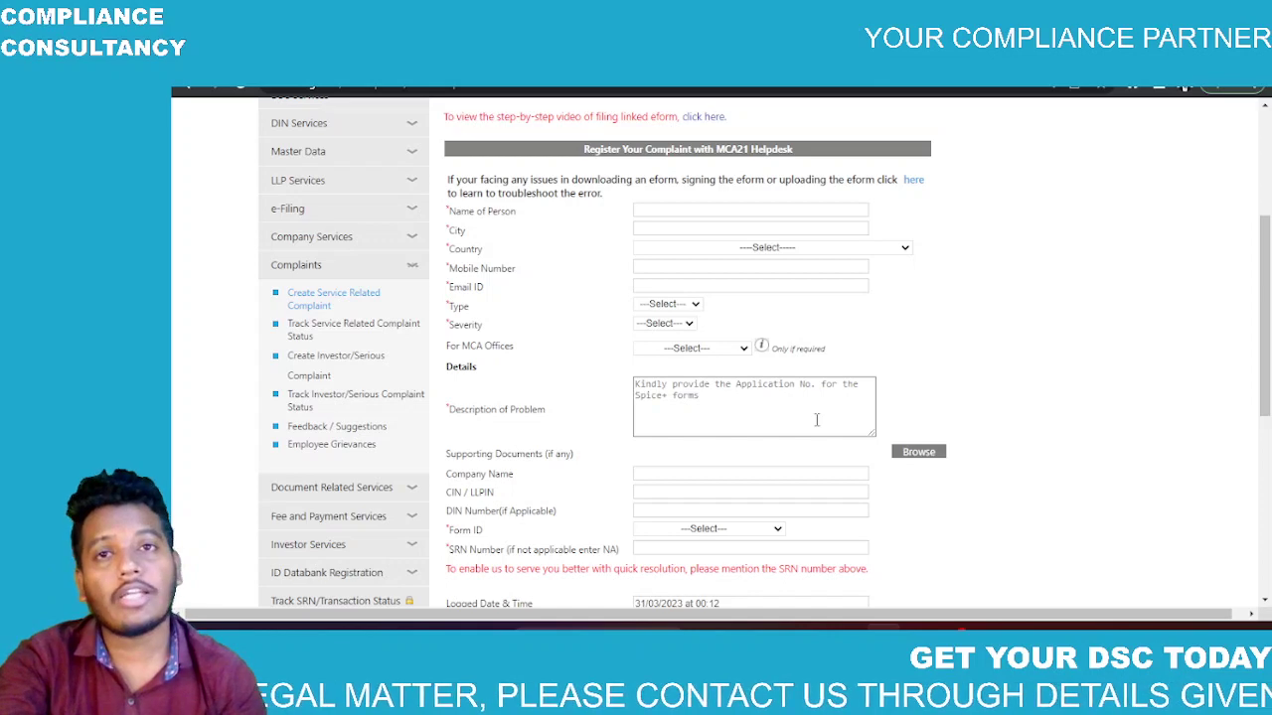
scroll(816, 419, "down", 1)
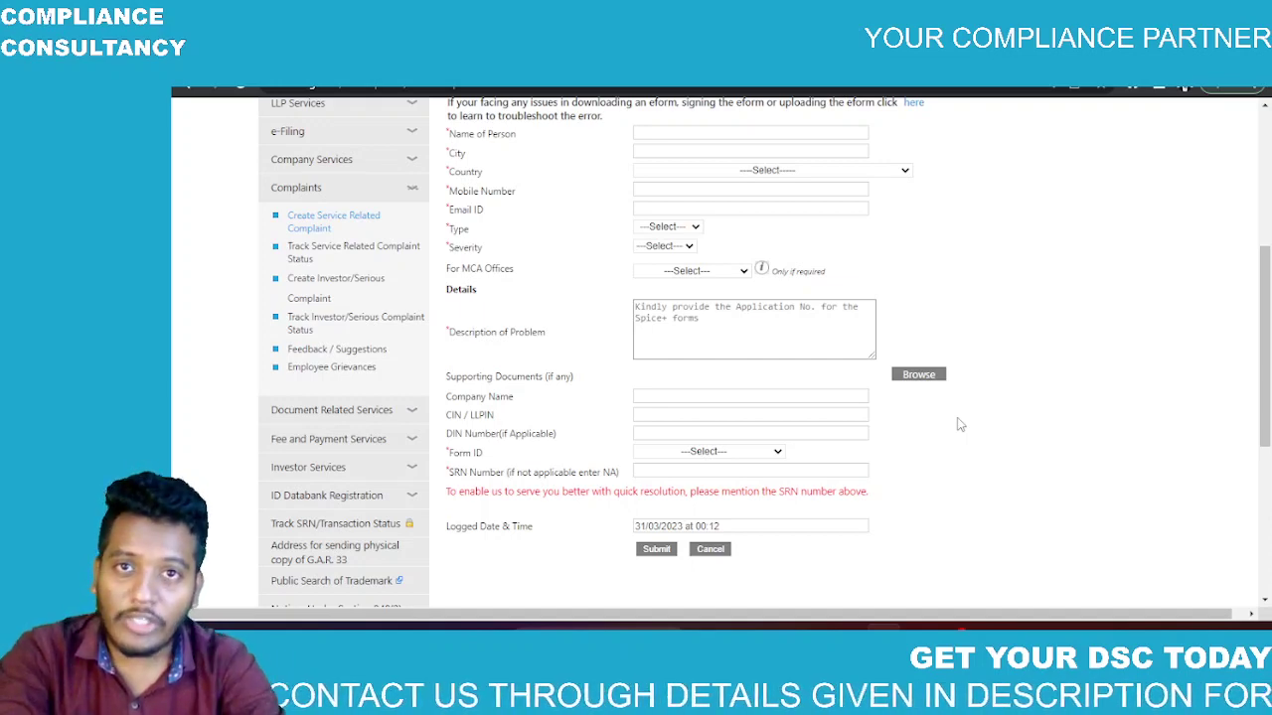
scroll(1041, 407, "up", 2)
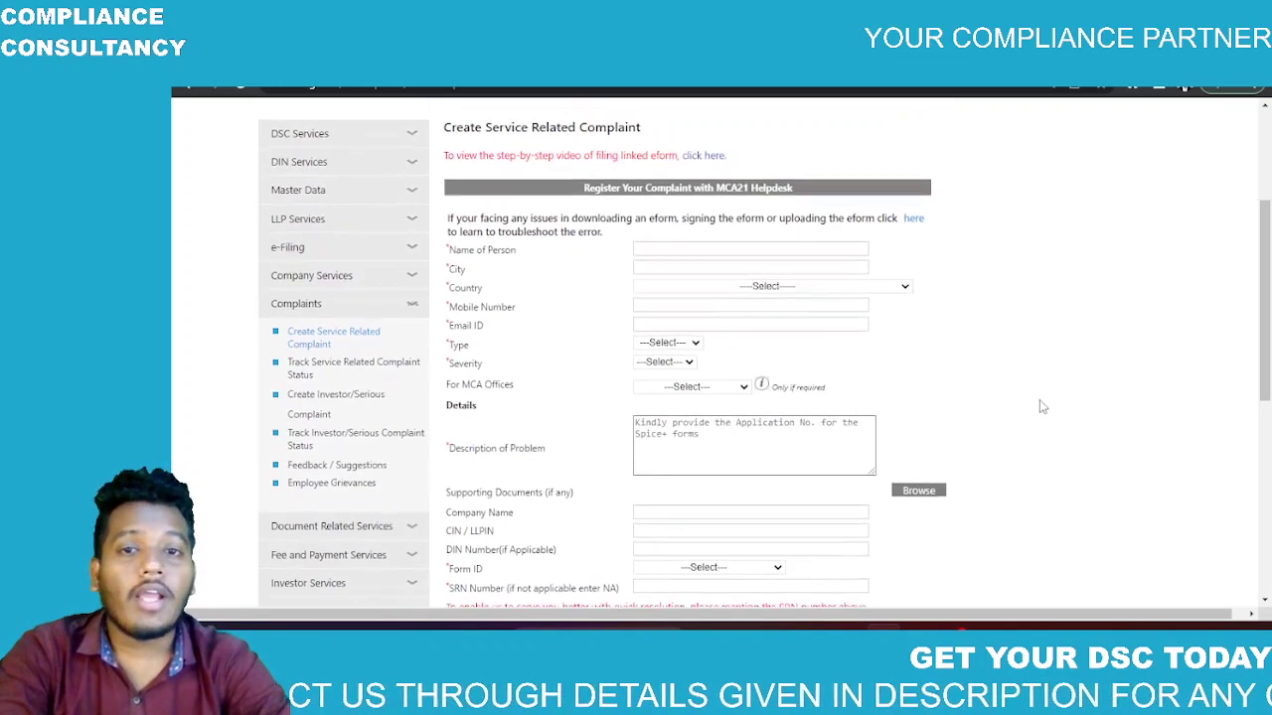
scroll(1043, 406, "down", 1)
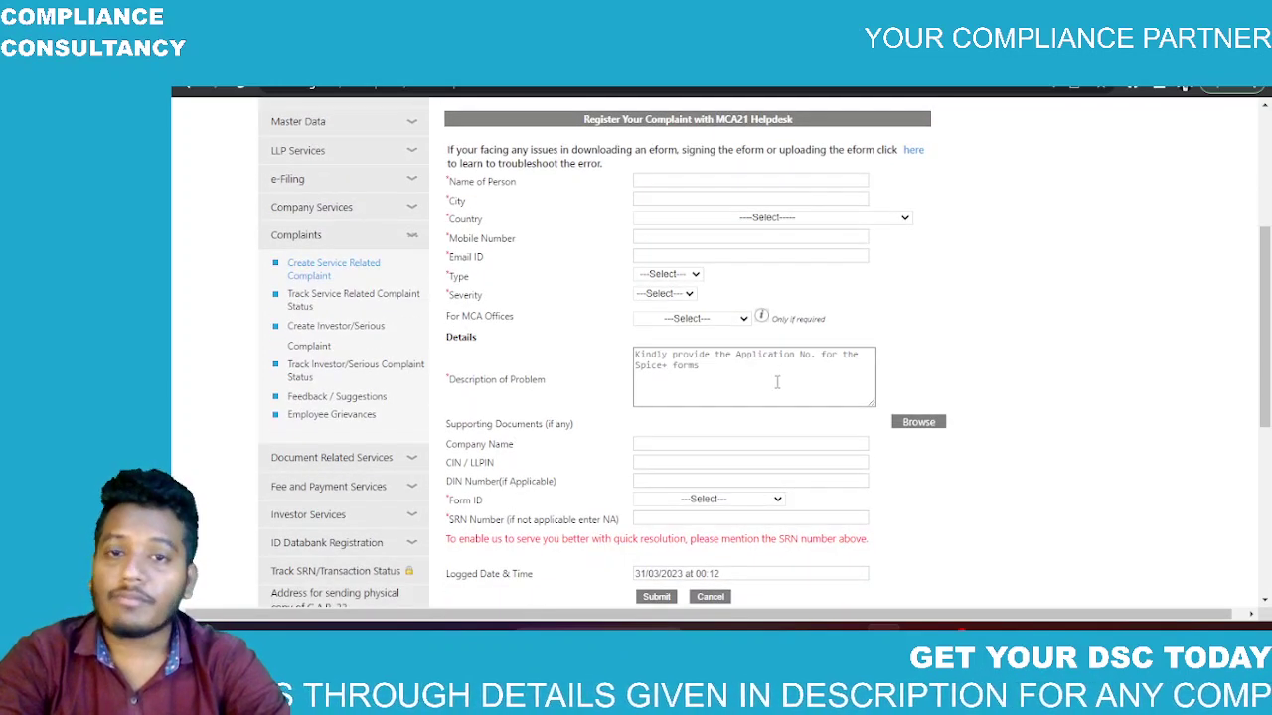
scroll(777, 382, "down", 1)
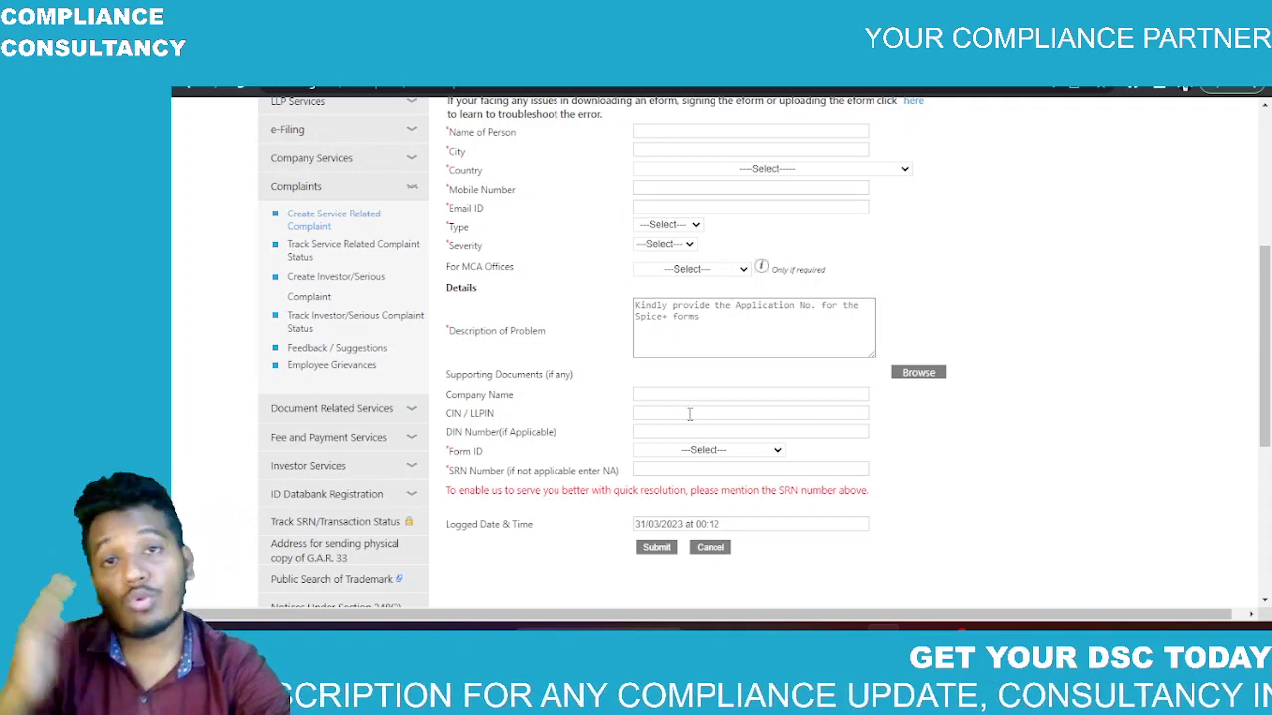
scroll(689, 414, "down", 1)
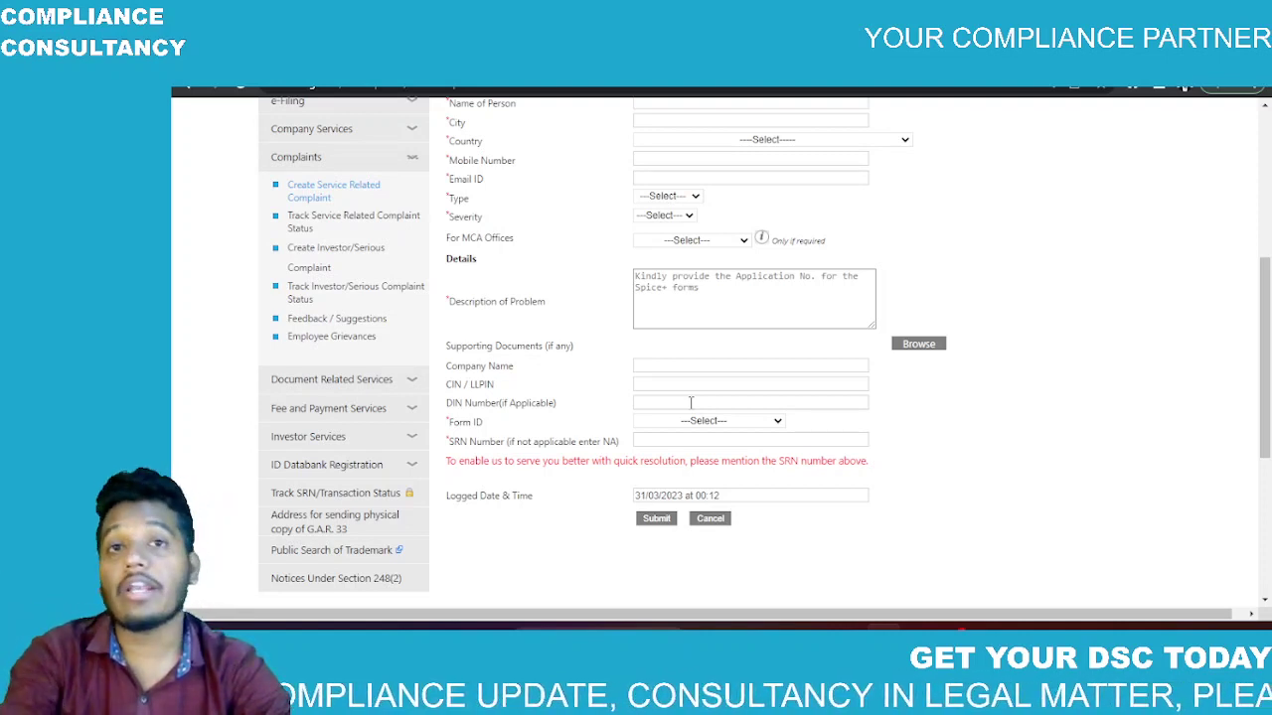
scroll(691, 403, "up", 2)
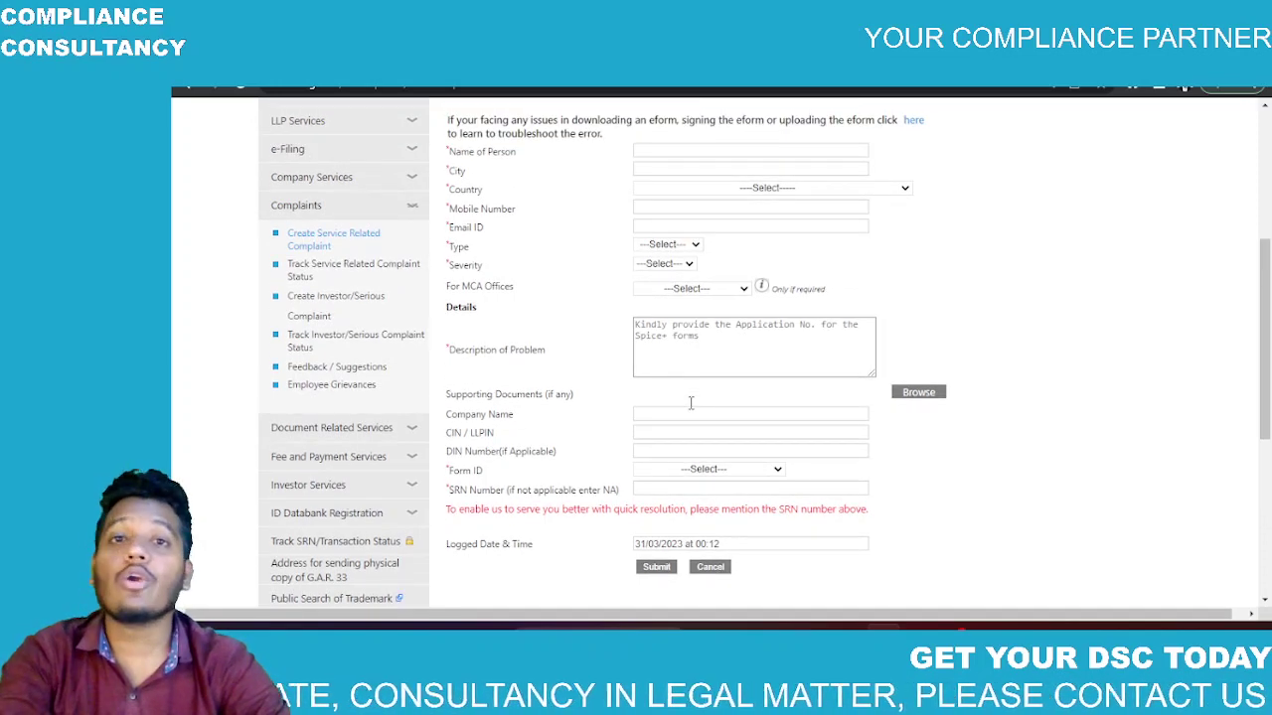
scroll(691, 403, "up", 2)
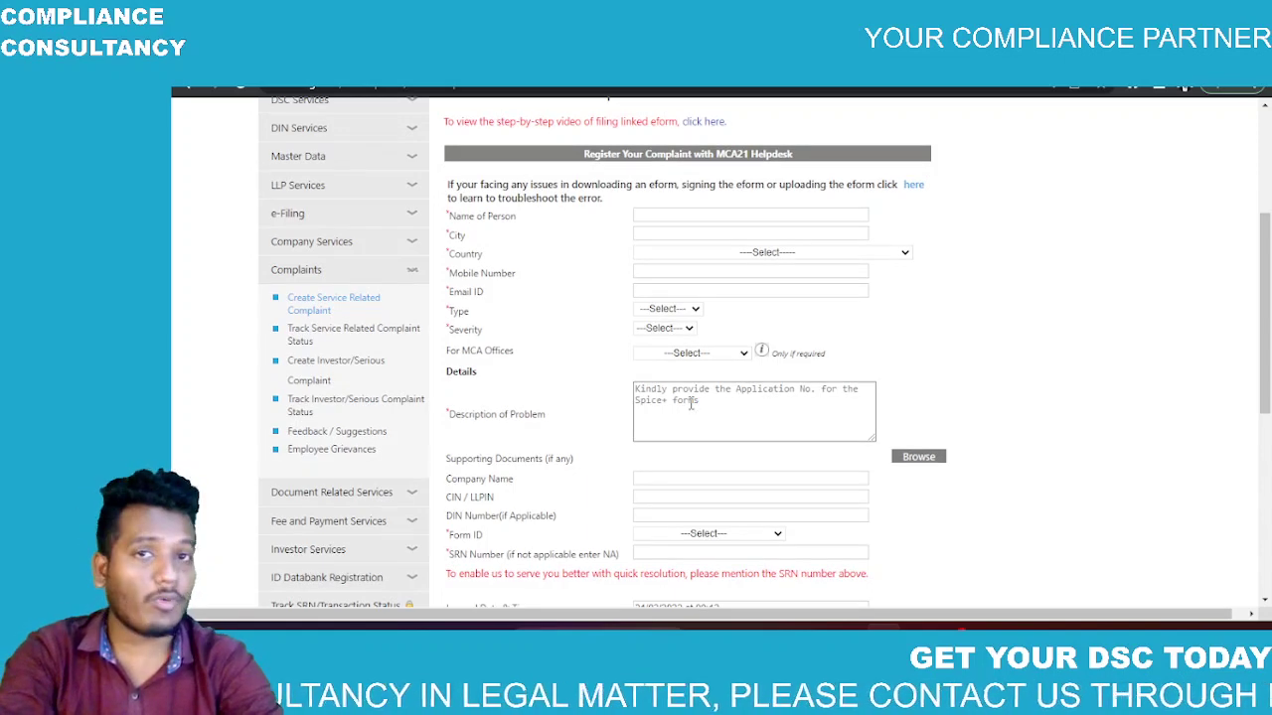
scroll(690, 403, "down", 2)
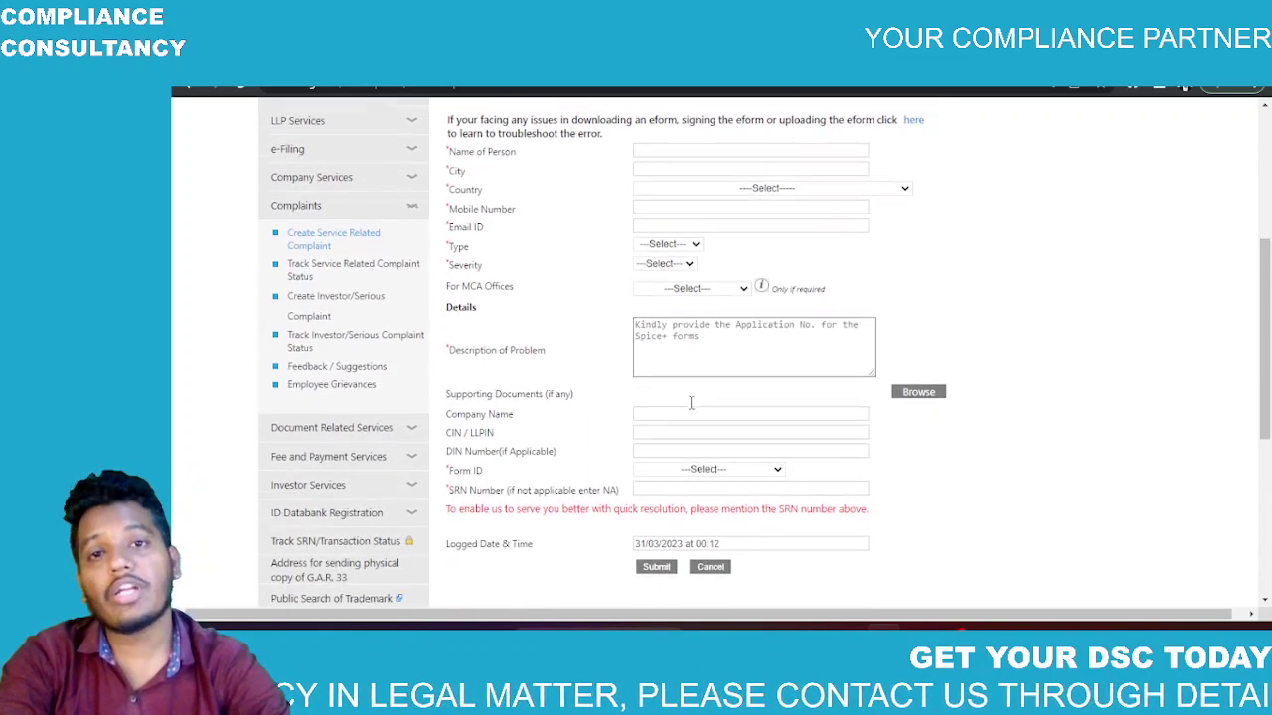